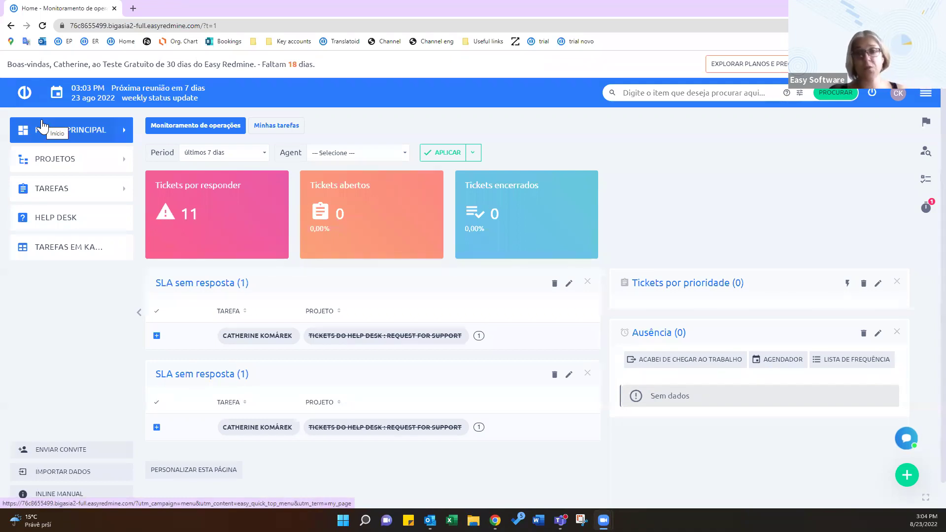
scroll(225, 458, "down", 1)
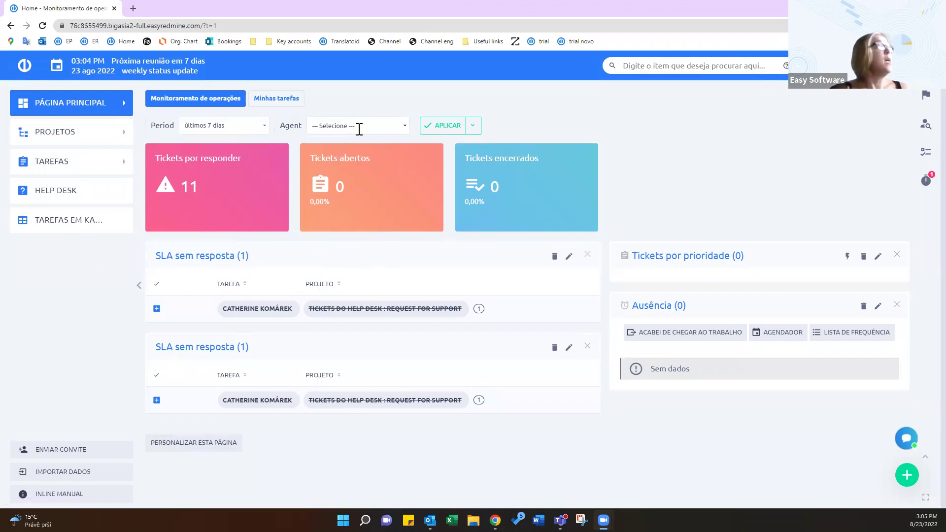
left_click(404, 129)
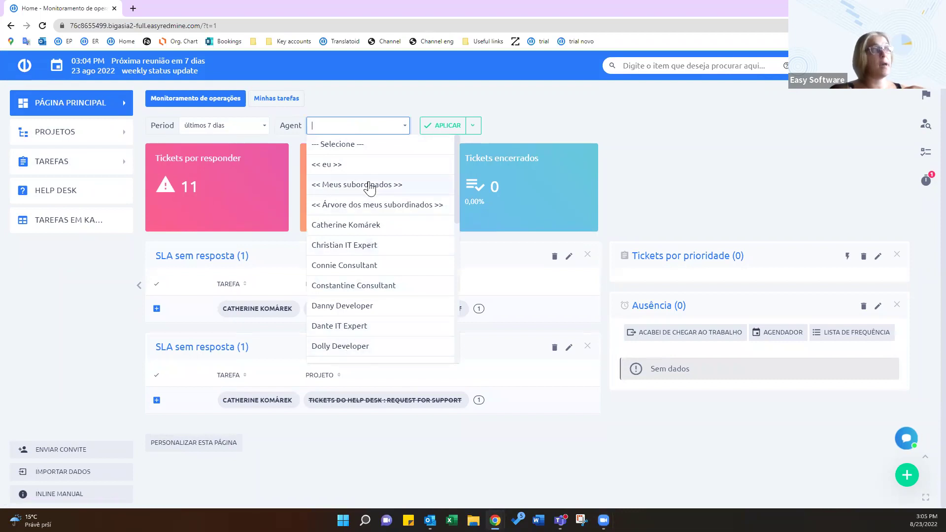
scroll(414, 286, "down", 1)
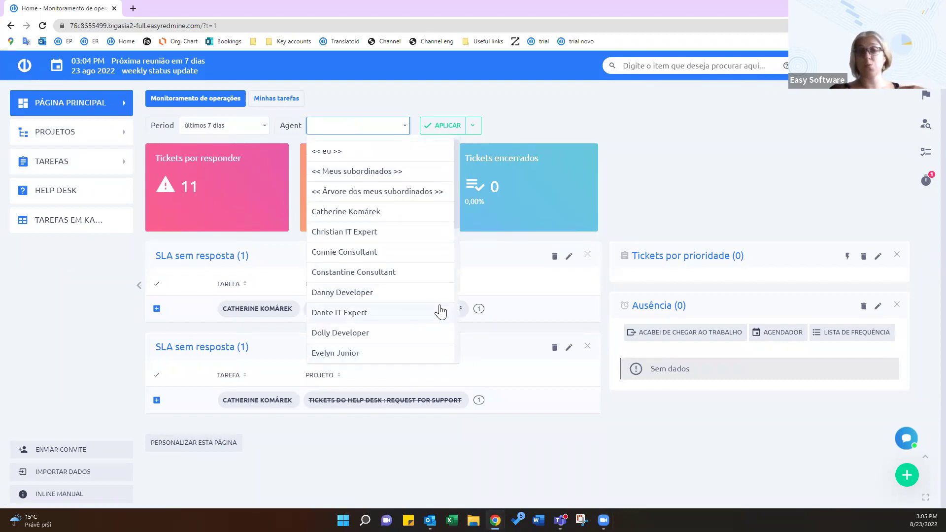
scroll(424, 148, "up", 1)
left_click(404, 125)
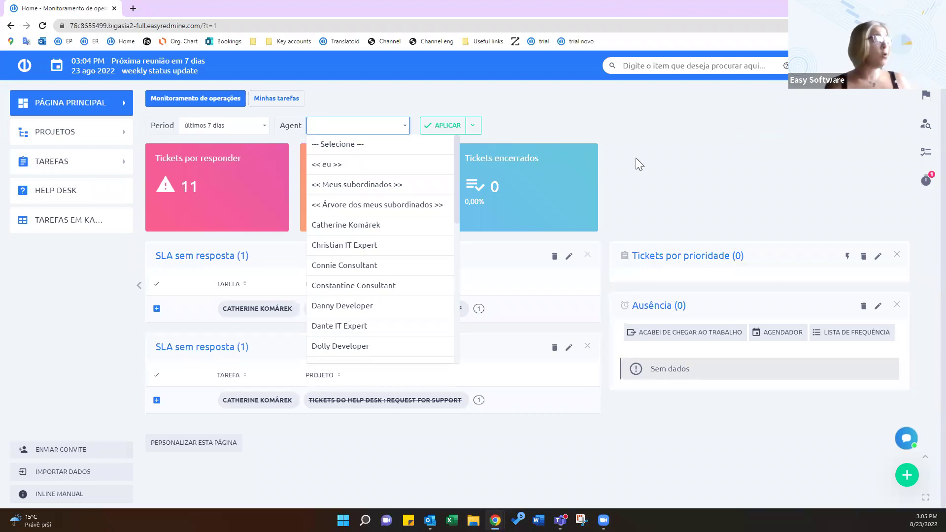
left_click(669, 216)
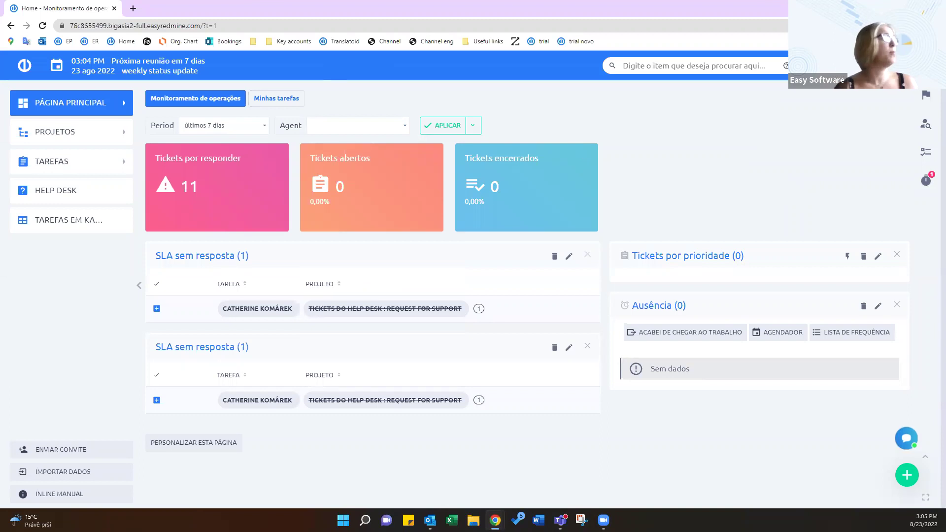
left_click(278, 98)
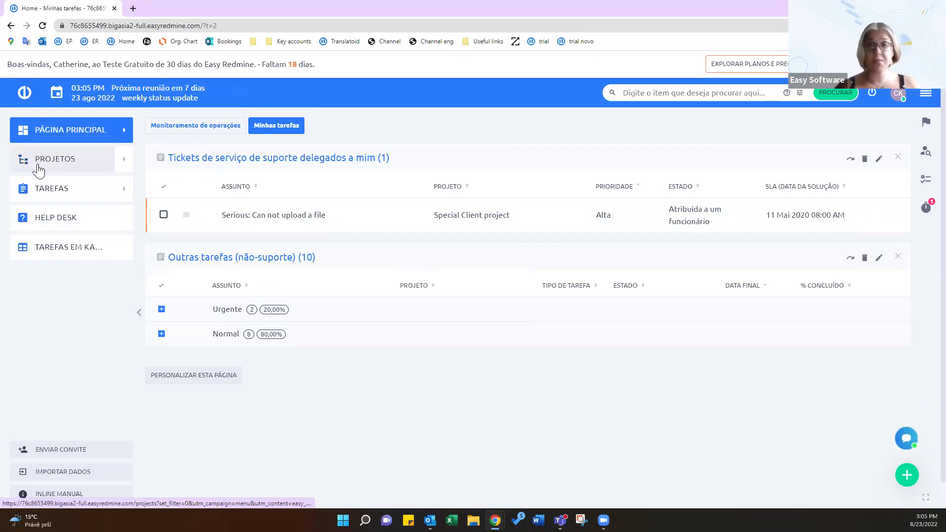
View the Help desk dashboard (7 unassigned, 9 open, 13 SLA-violated, 9 closed), then the tickets kanban board
left_click(59, 220)
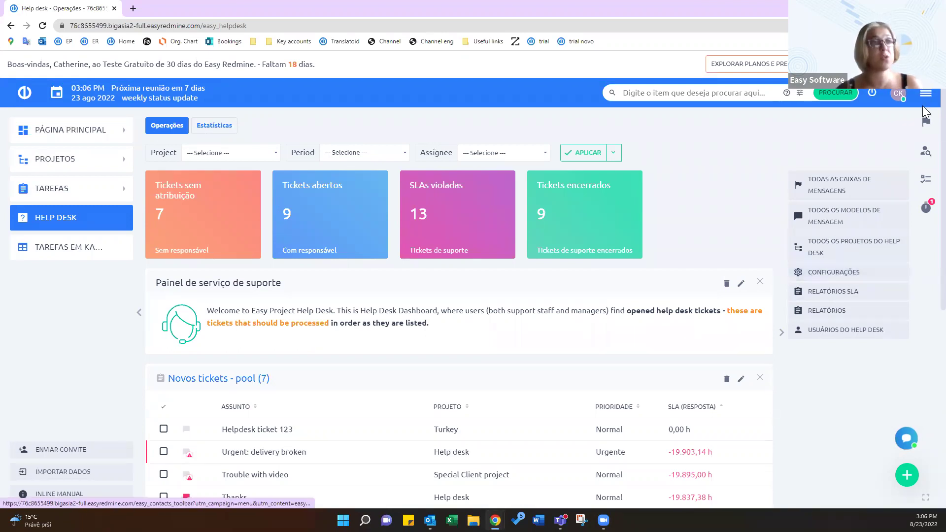
scroll(785, 463, "down", 1)
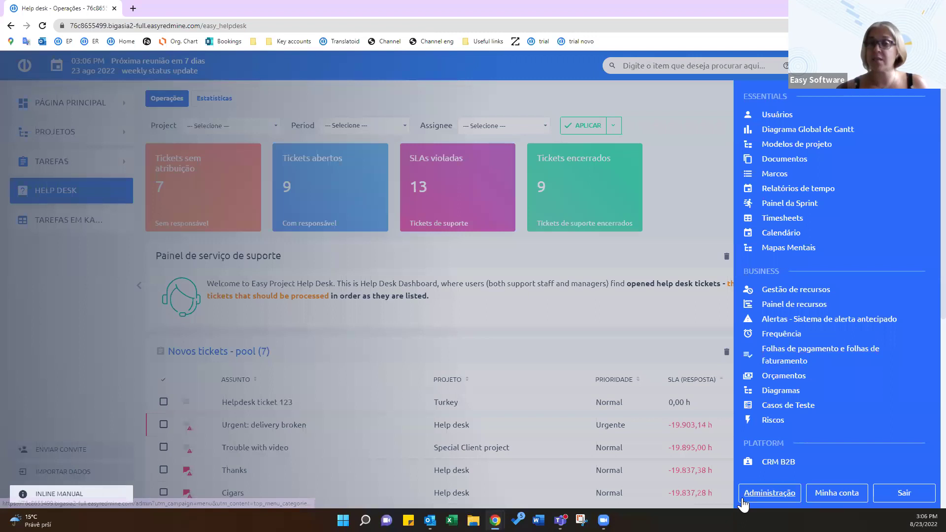
left_click(696, 203)
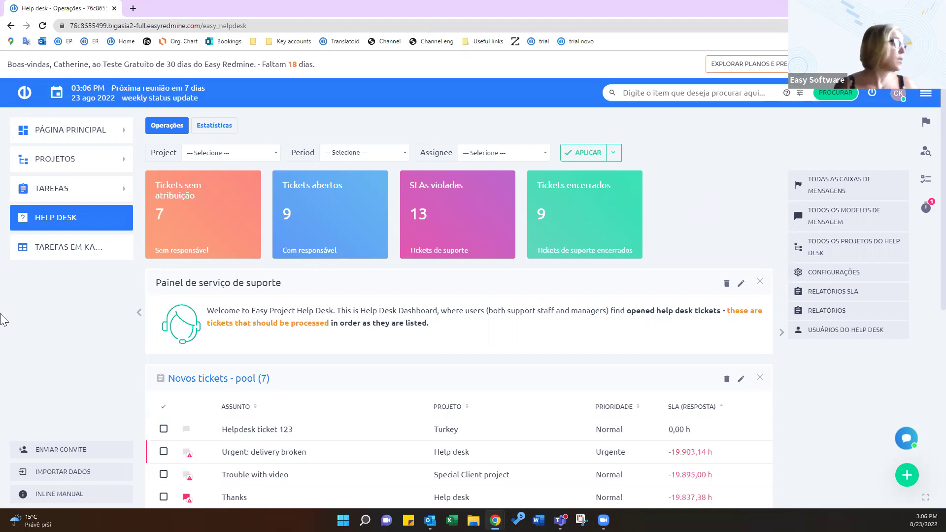
left_click(33, 244)
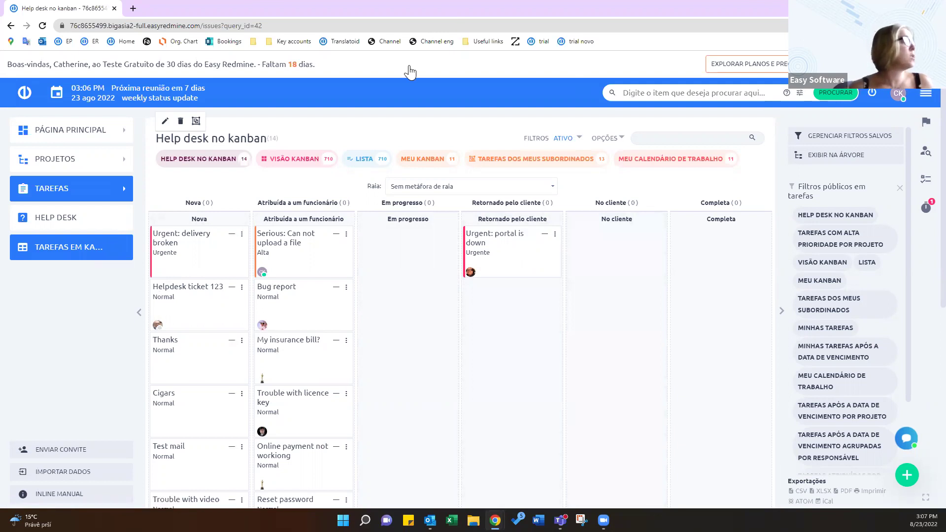
Expand the 'Experimente outras funções e painéis aqui' panel to list the available demo roles
left_click(409, 73)
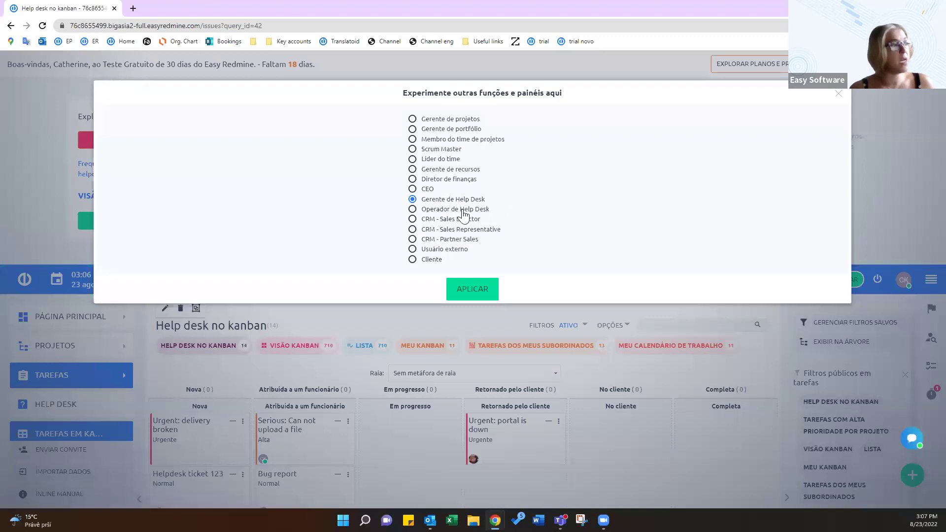
Switch to the Operador de Help Desk role and view its Frequência e estatísticas tab with 0 tickets
left_click(454, 210)
left_click(471, 290)
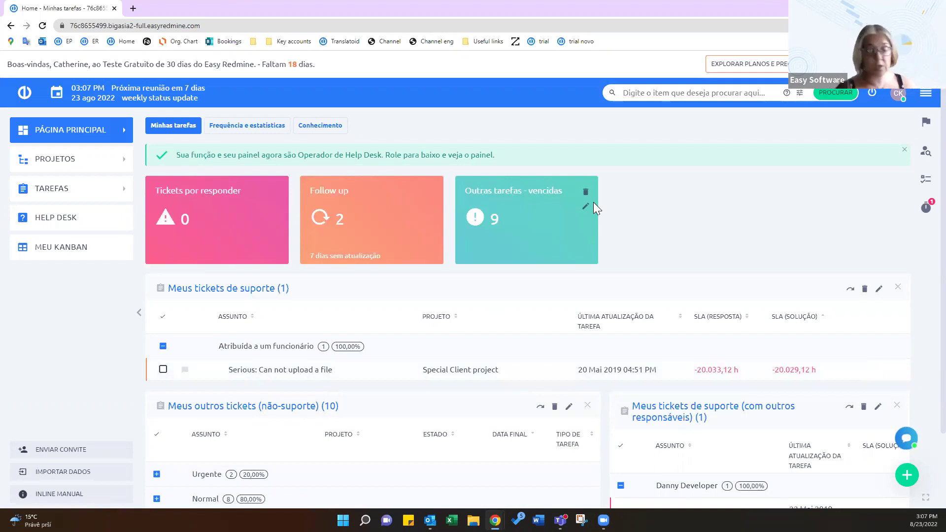
scroll(591, 214, "down", 2)
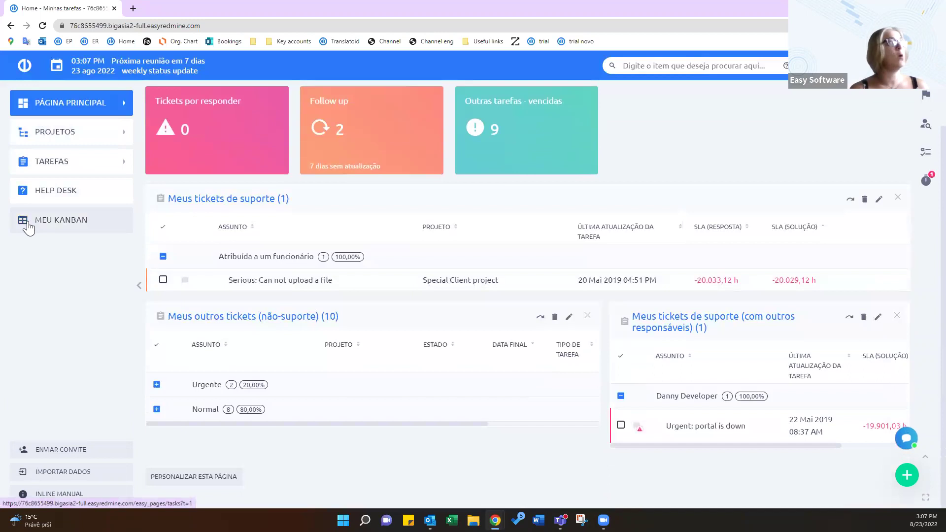
scroll(667, 246, "up", 2)
left_click(261, 127)
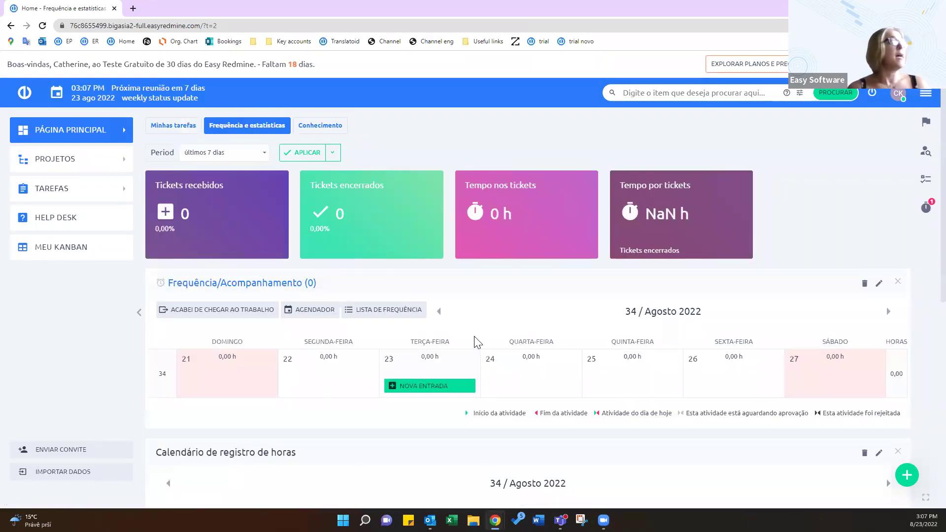
scroll(476, 340, "down", 1)
Scroll through the operator's statistics widgets and expand the demo-features panel at the top
mouse_move(496, 328)
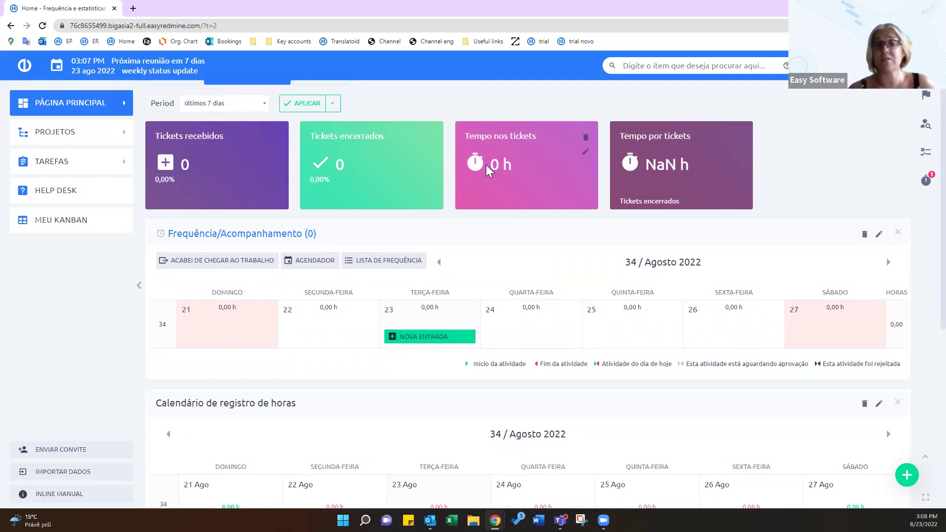
scroll(386, 300, "down", 5)
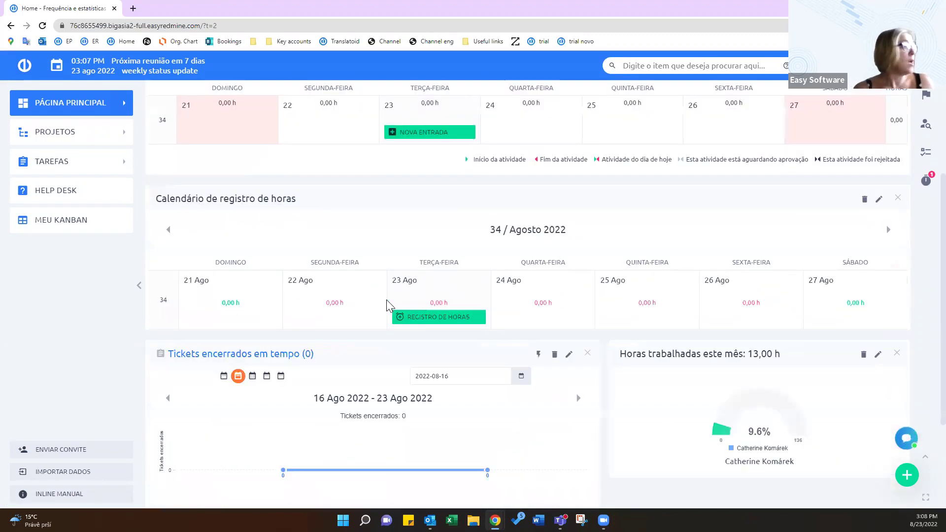
scroll(389, 305, "up", 4)
scroll(389, 305, "up", 3)
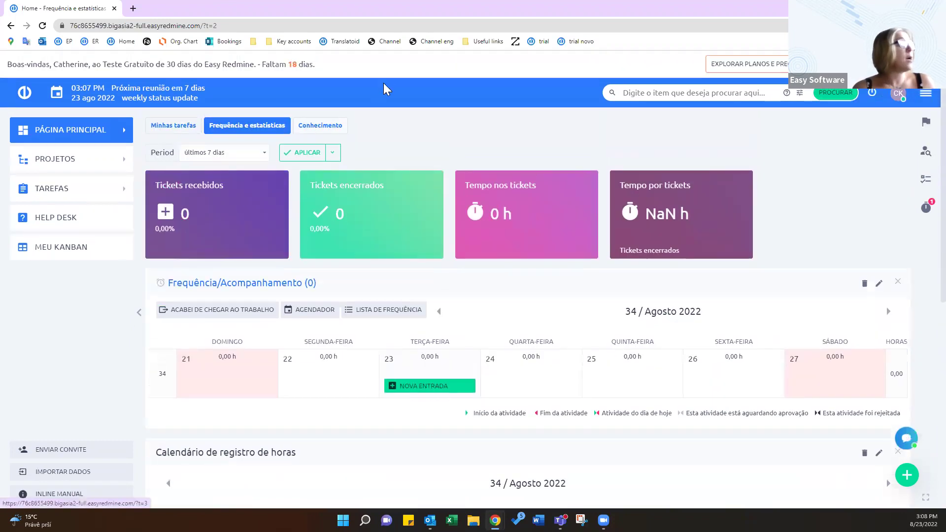
left_click(392, 71)
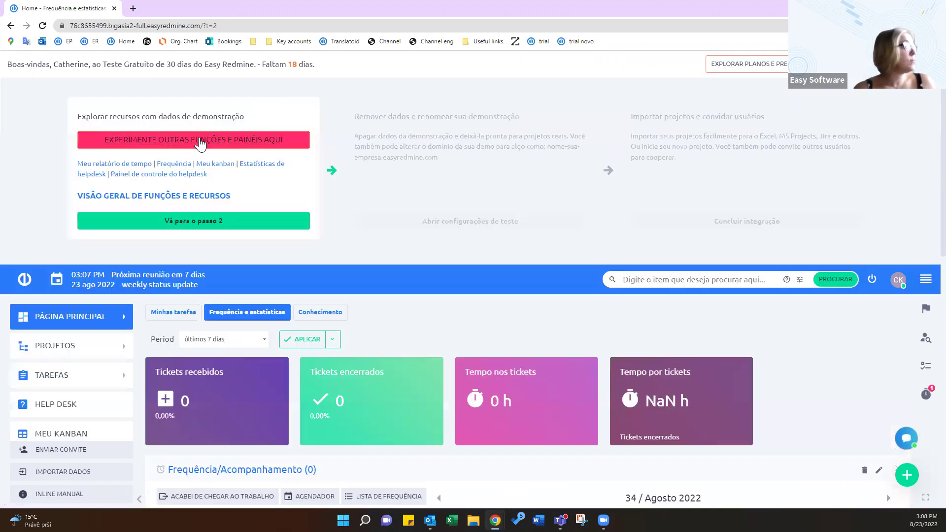
Switch the active role back to Gerente de projetos
left_click(200, 141)
left_click(465, 120)
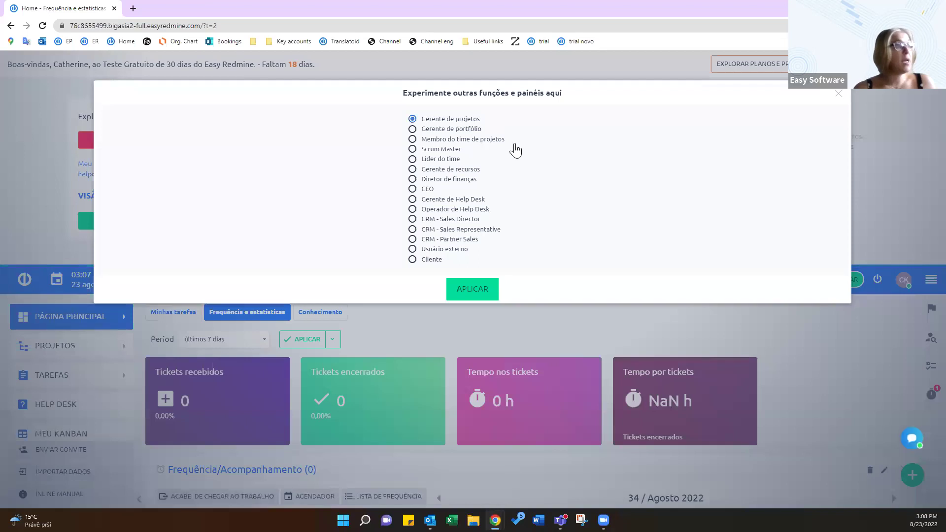
left_click(492, 293)
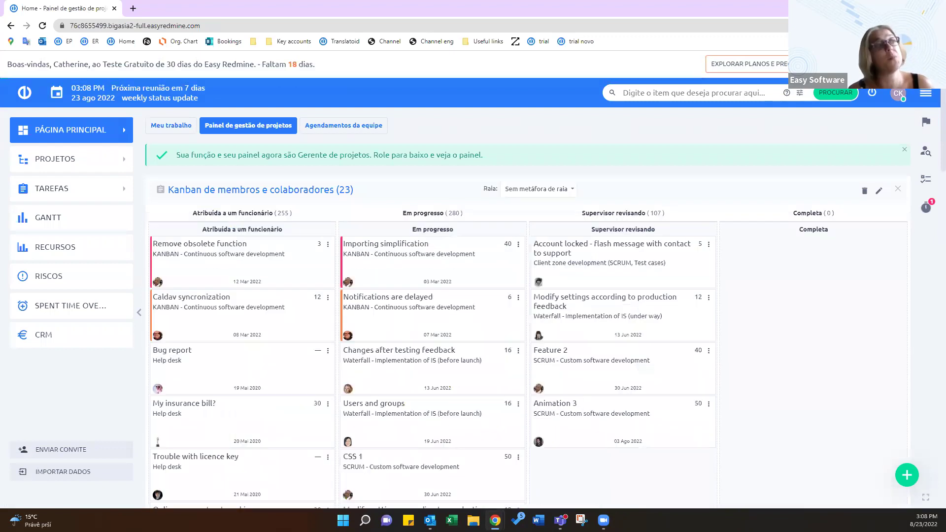
Go to the Help desk operations dashboard from the main navigation menu
left_click(926, 95)
scroll(853, 422, "down", 3)
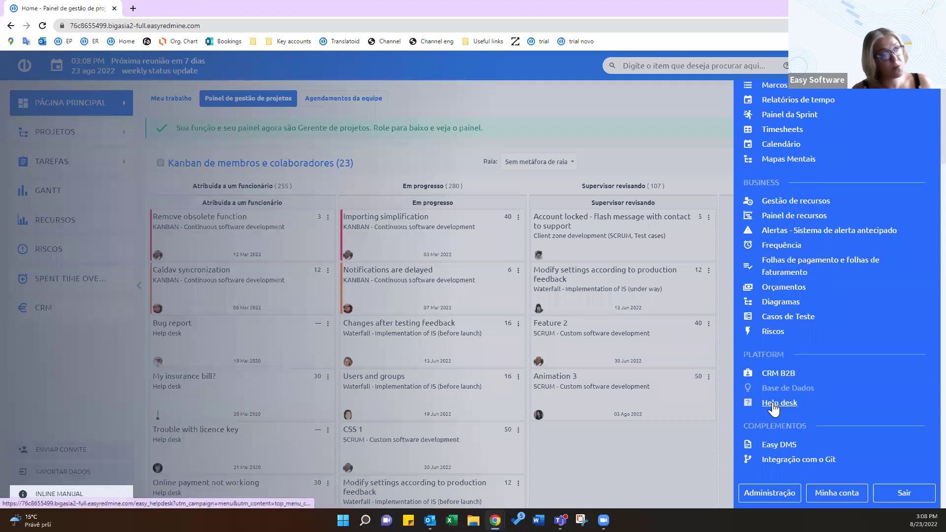
left_click(773, 403)
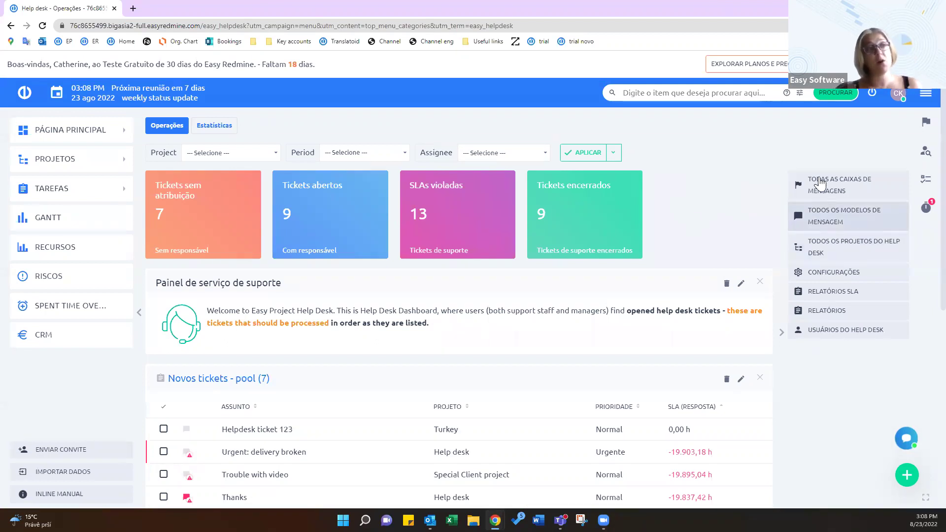
left_click(830, 195)
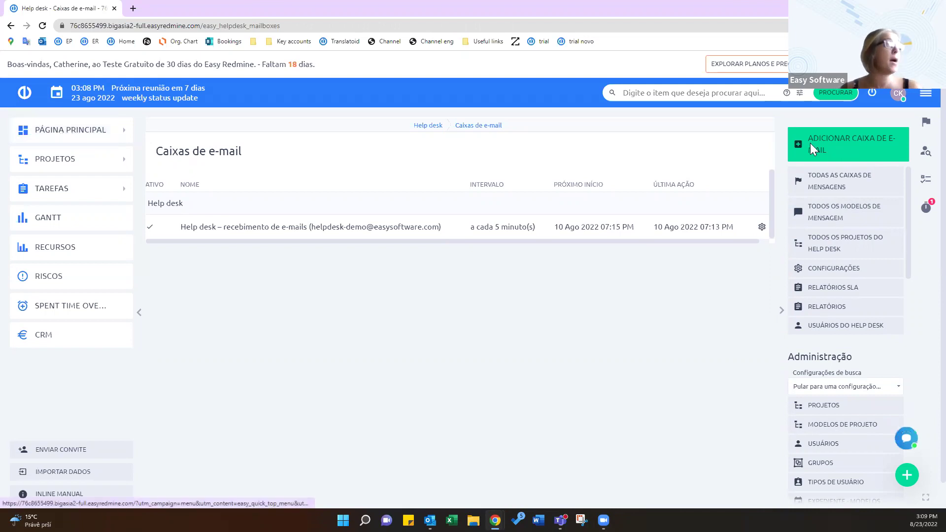
left_click(11, 26)
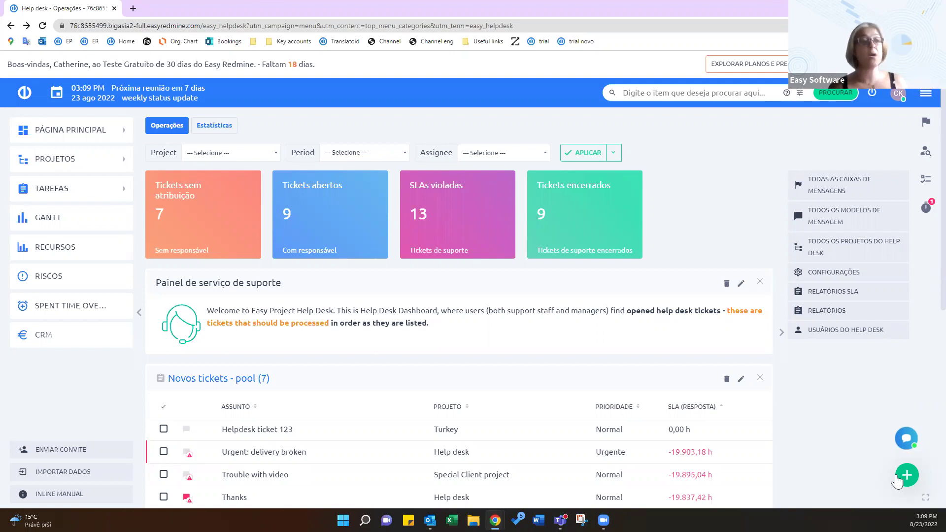
left_click(897, 478)
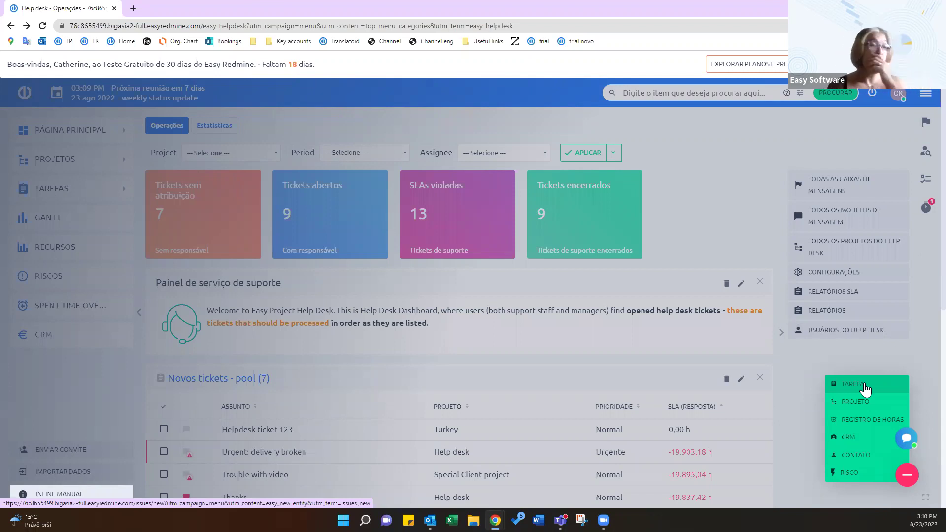
left_click(768, 220)
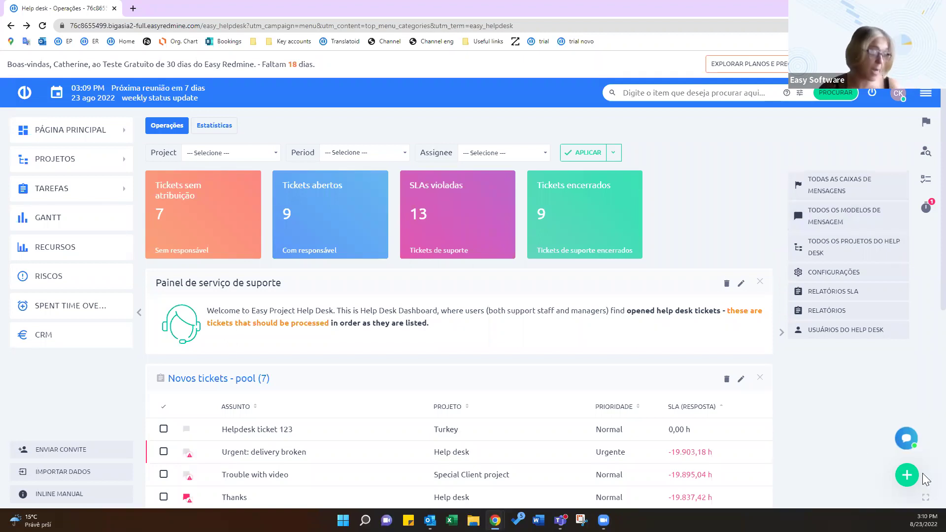
left_click(843, 331)
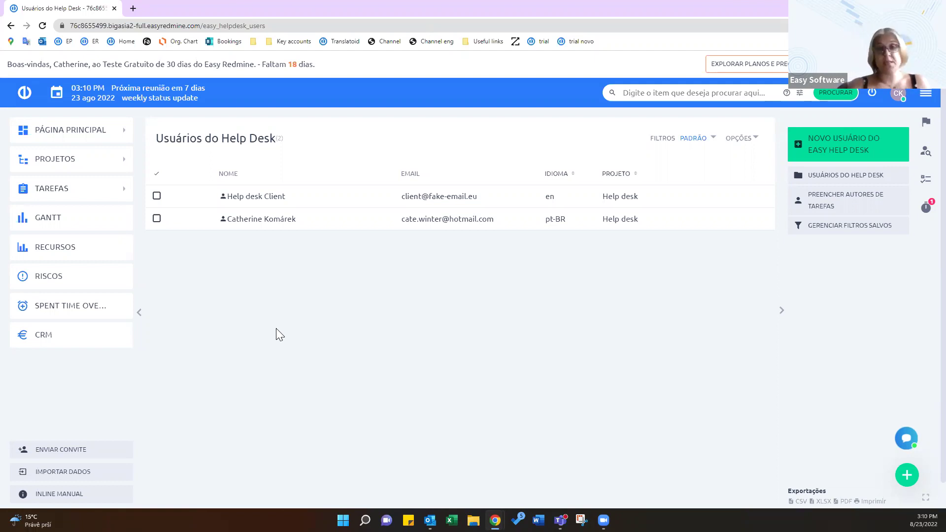
Log out of Easy Redmine from the Usuários do Help Desk page
left_click(873, 94)
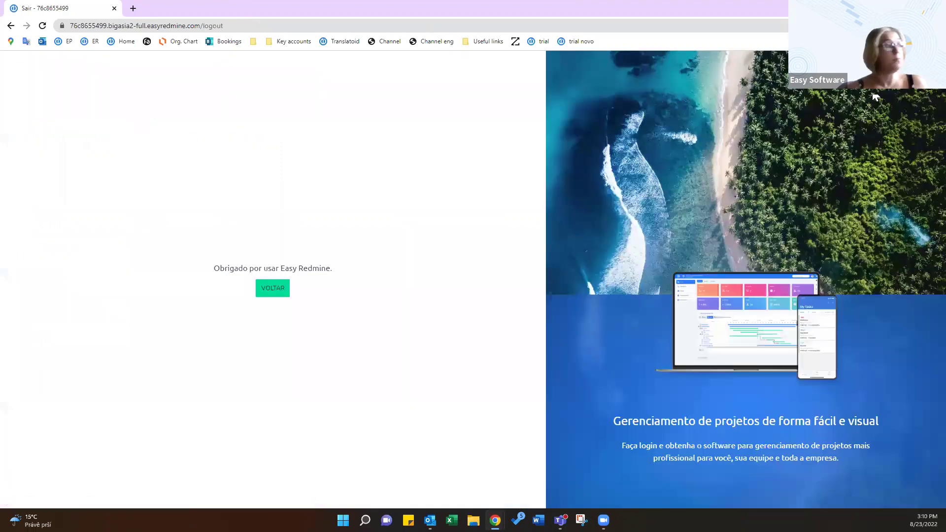
Return to the login page and choose 'Iniciar sesión en portal Help Desk'
left_click(269, 293)
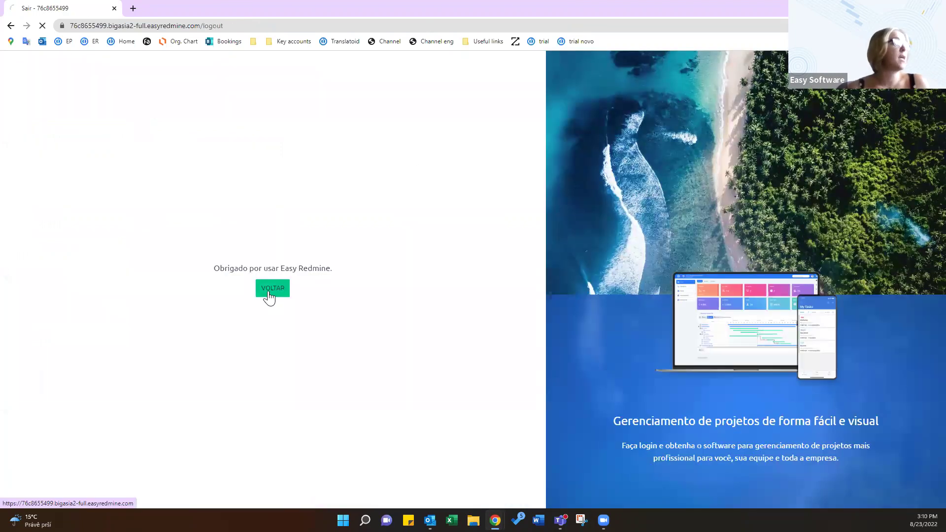
left_click(209, 386)
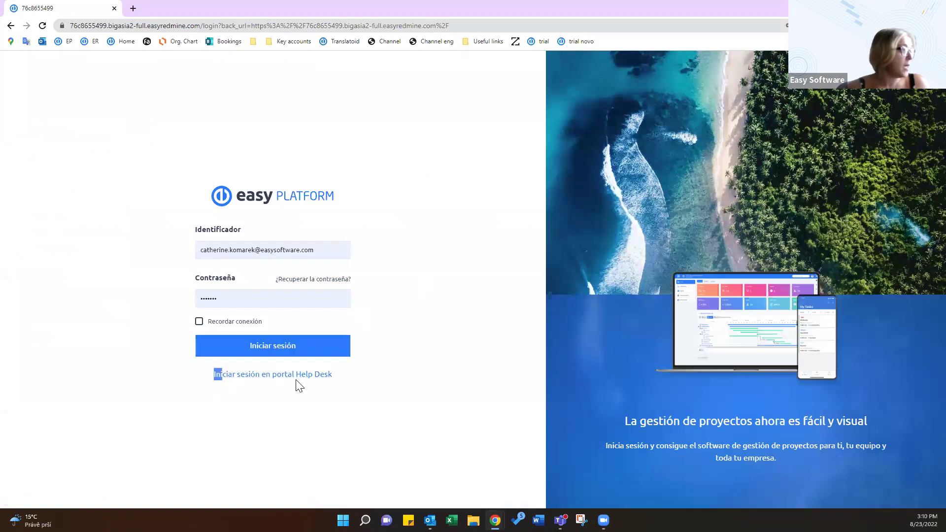
triple_click(340, 377)
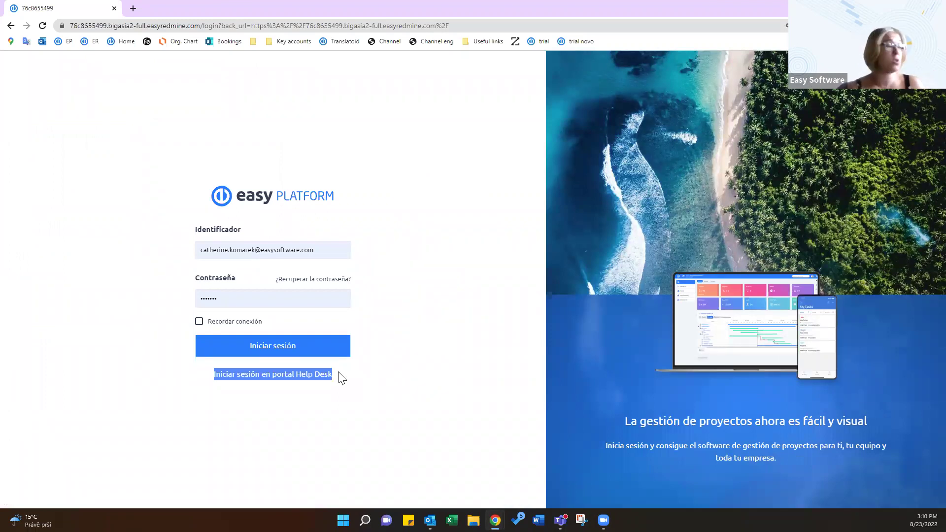
left_click(270, 378)
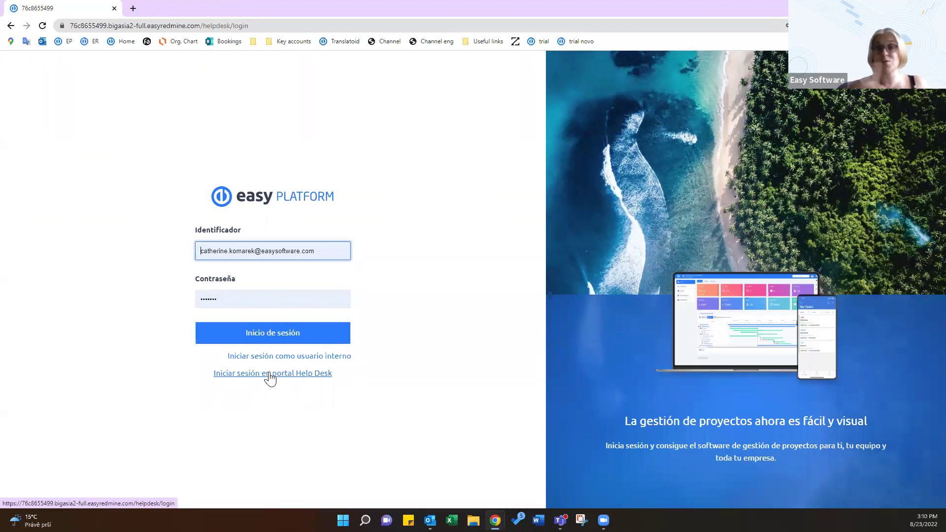
Sign into the Help Desk portal with the customer's saved email and retyped password
triple_click(306, 255)
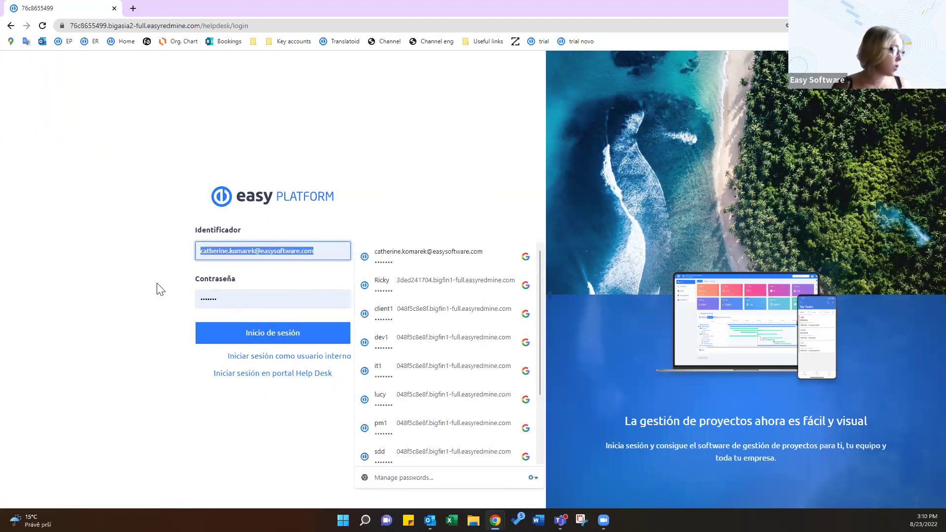
type("cat")
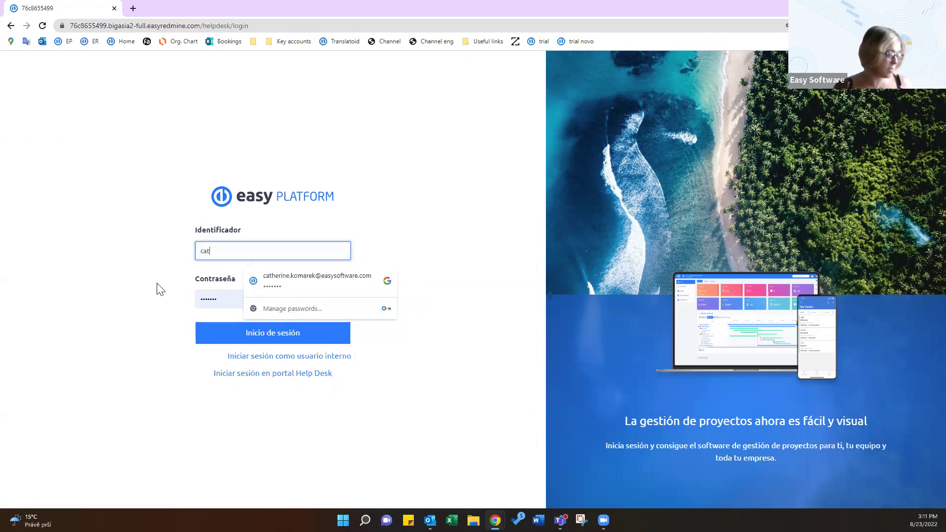
left_click(314, 279)
double_click(236, 299)
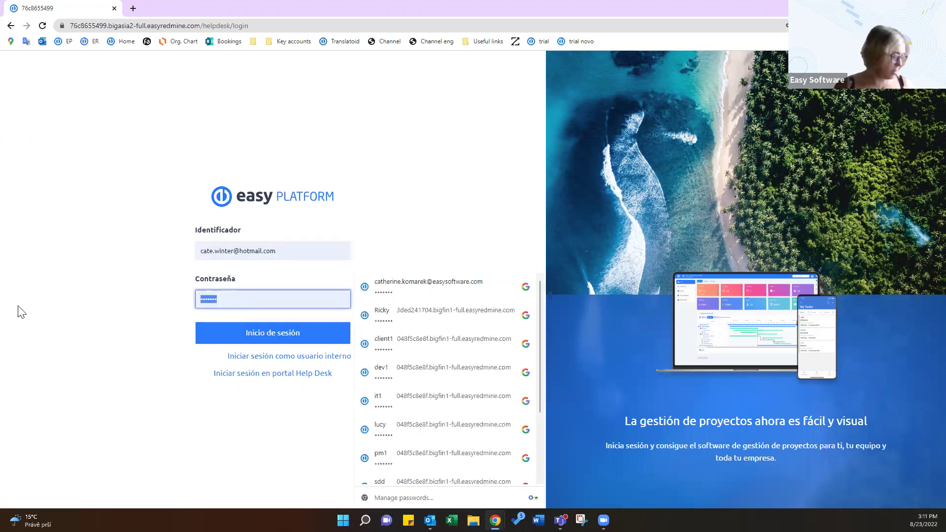
type("•••••••")
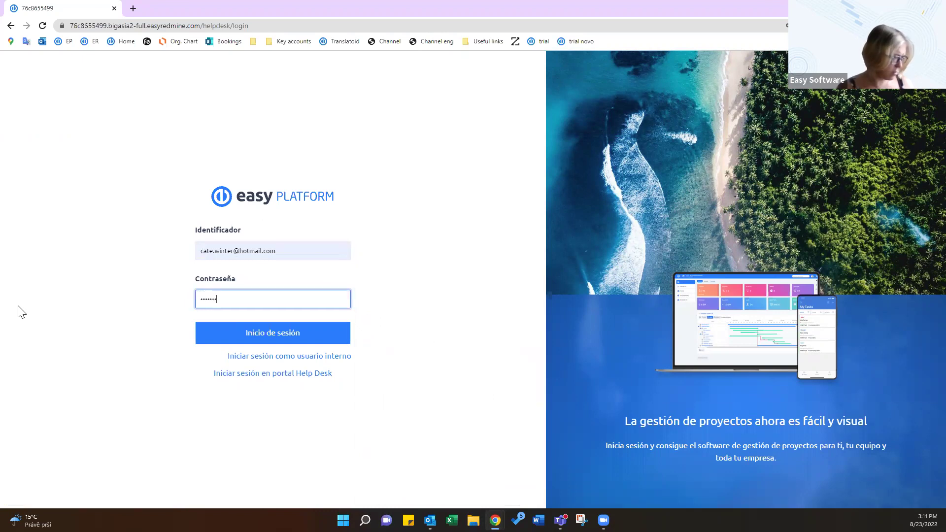
left_click(281, 332)
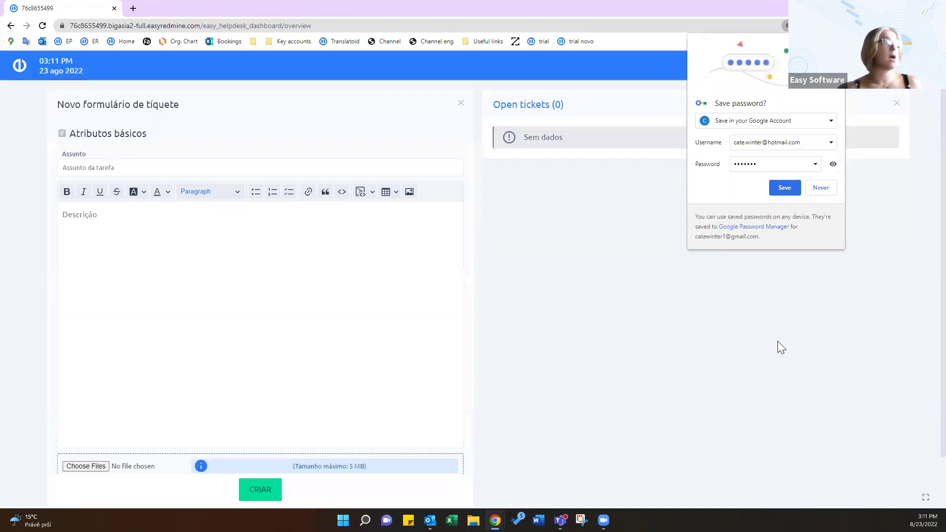
Save the customer's login in Chrome, try the new ticket's Assunto and Descrição fields, then log out
left_click(785, 188)
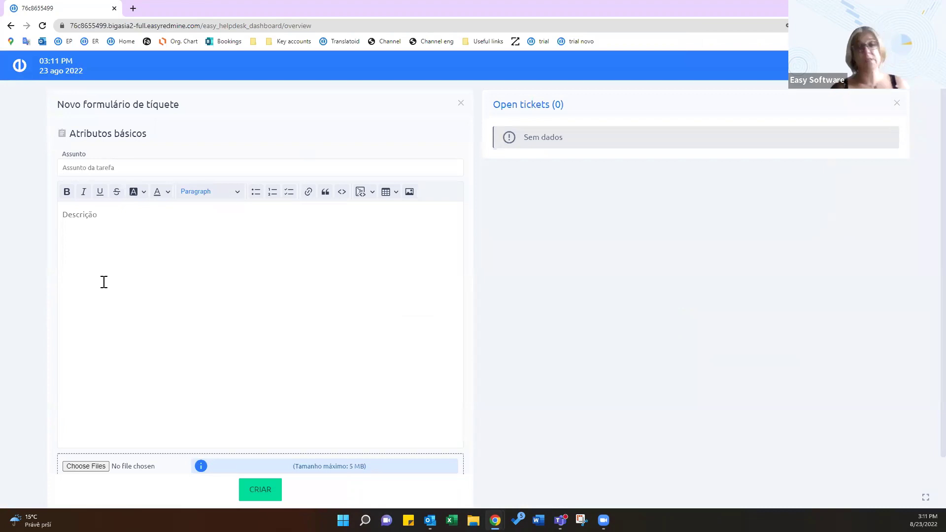
left_click(104, 167)
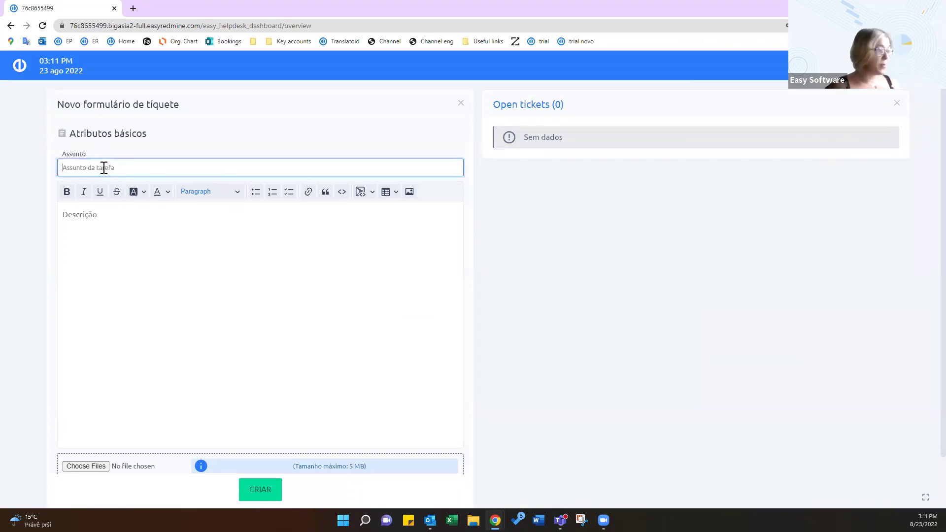
left_click(132, 256)
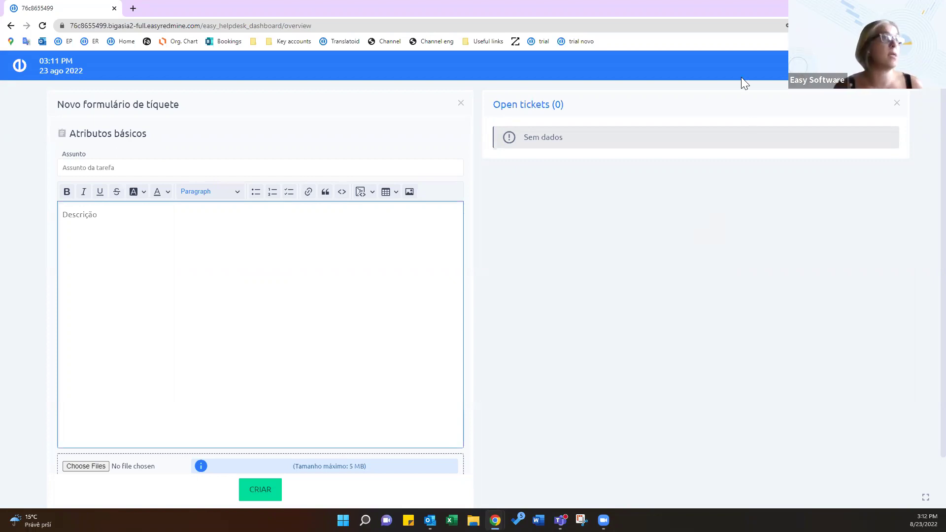
left_click(926, 65)
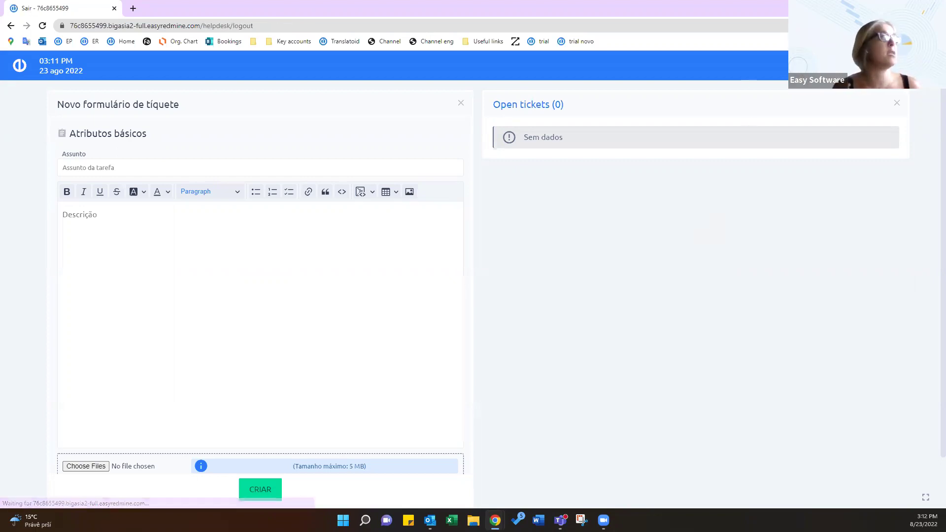
Sign back in through 'Iniciar sesión como usuario interno' and open the main navigation menu
left_click(275, 298)
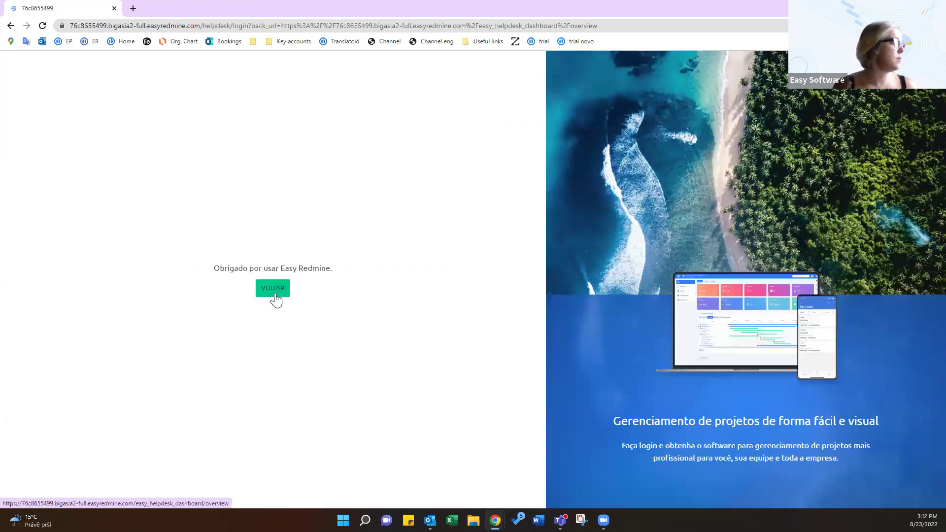
left_click(272, 335)
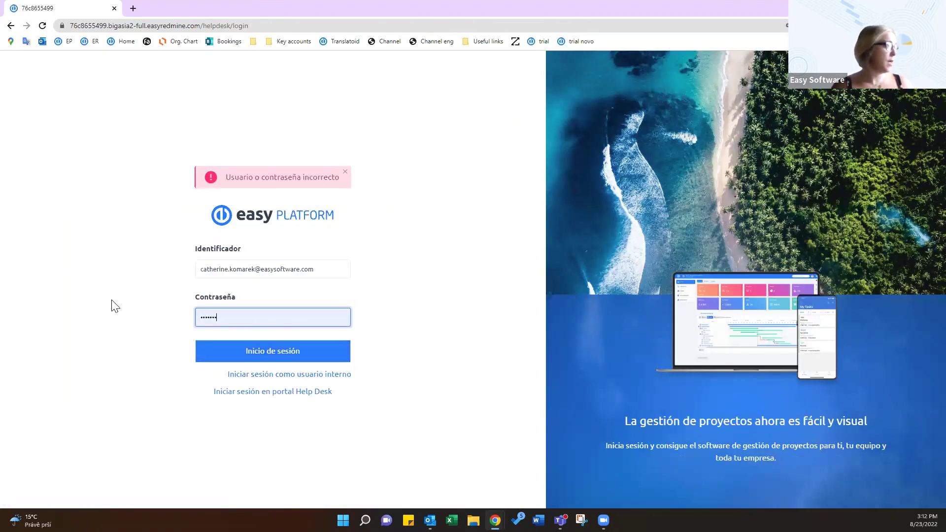
left_click(292, 355)
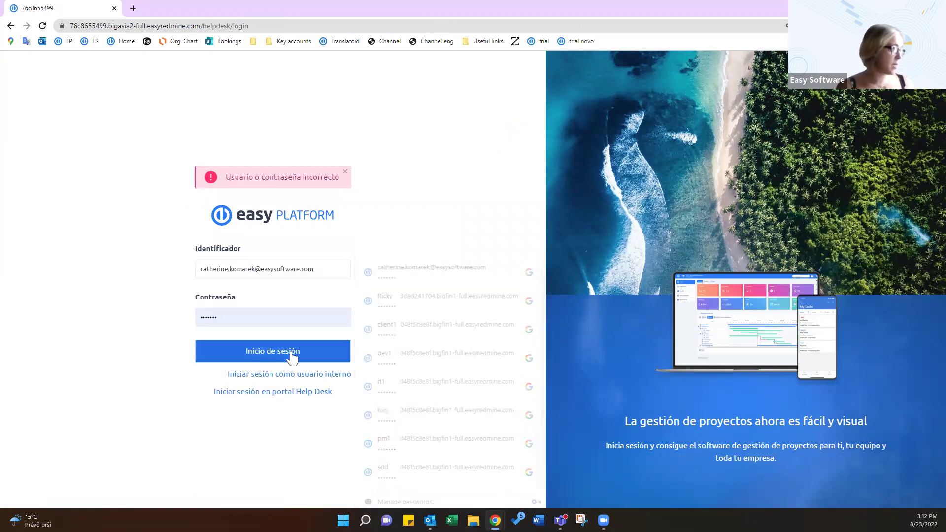
left_click(318, 374)
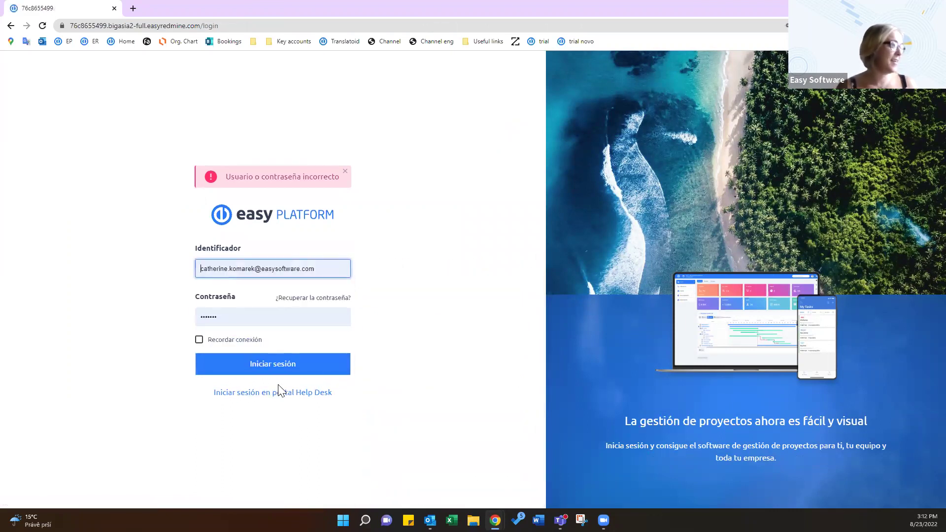
left_click(235, 366)
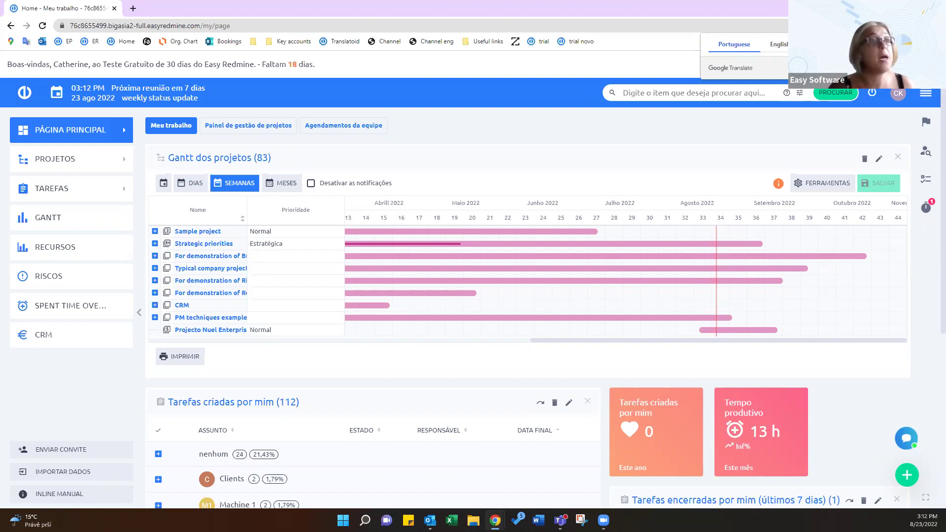
key("ctrl+a")
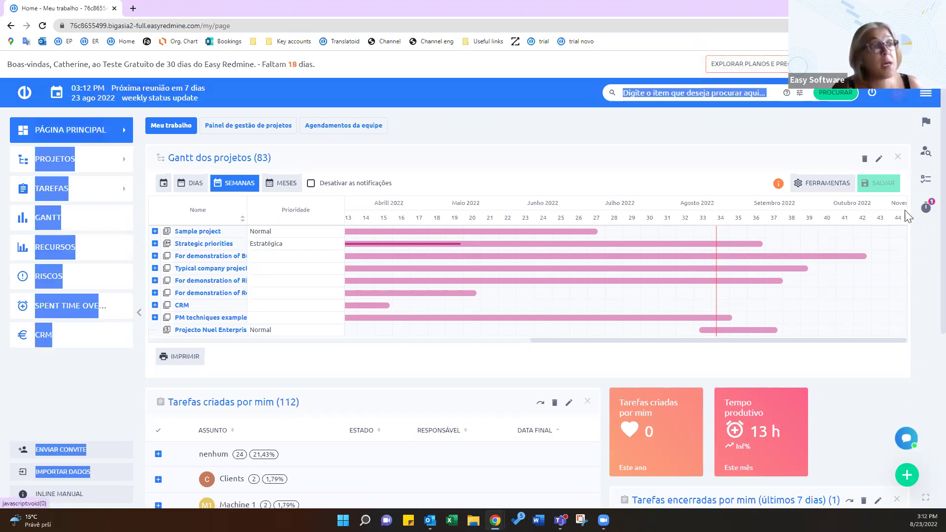
left_click(925, 92)
scroll(788, 404, "down", 3)
Open the Help desk dashboard and its 'Todos os modelos de mensagem' list showing the Standard reply template
left_click(773, 405)
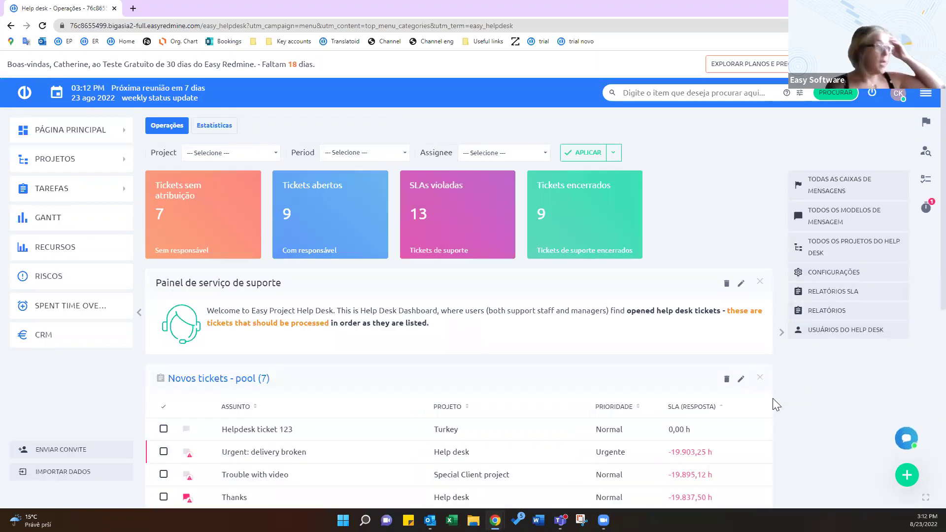
right_click(843, 189)
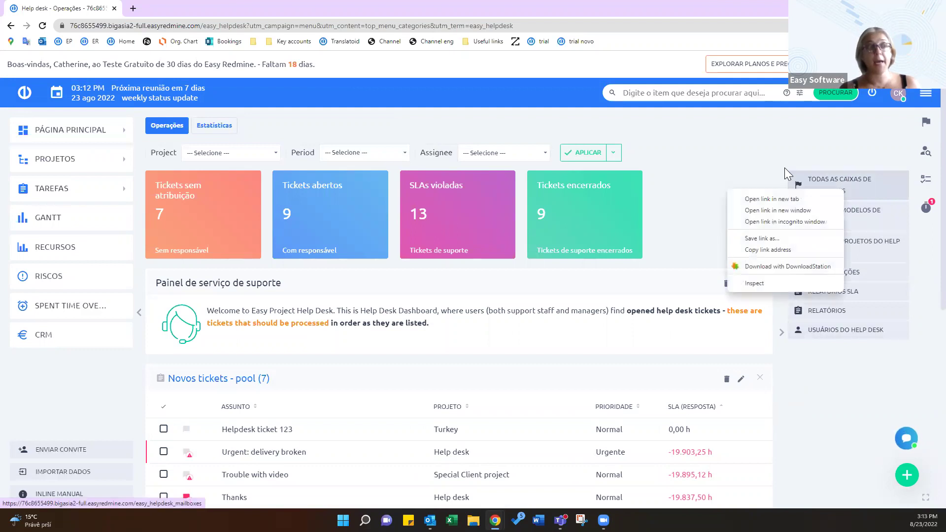
left_click(784, 167)
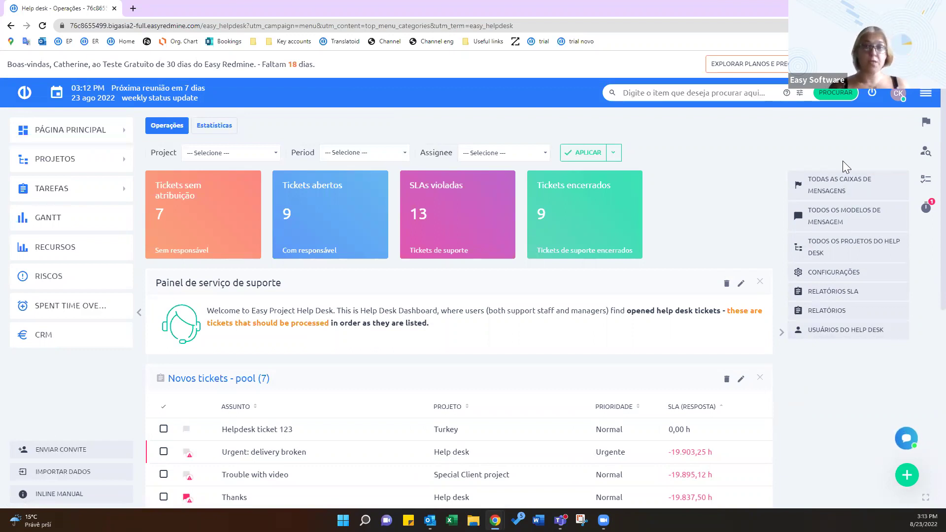
left_click(840, 219)
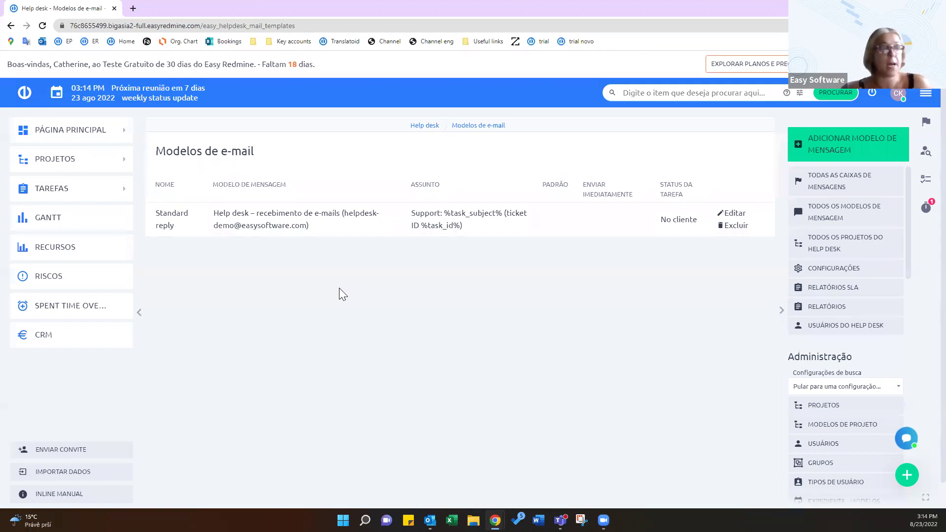
left_click(11, 26)
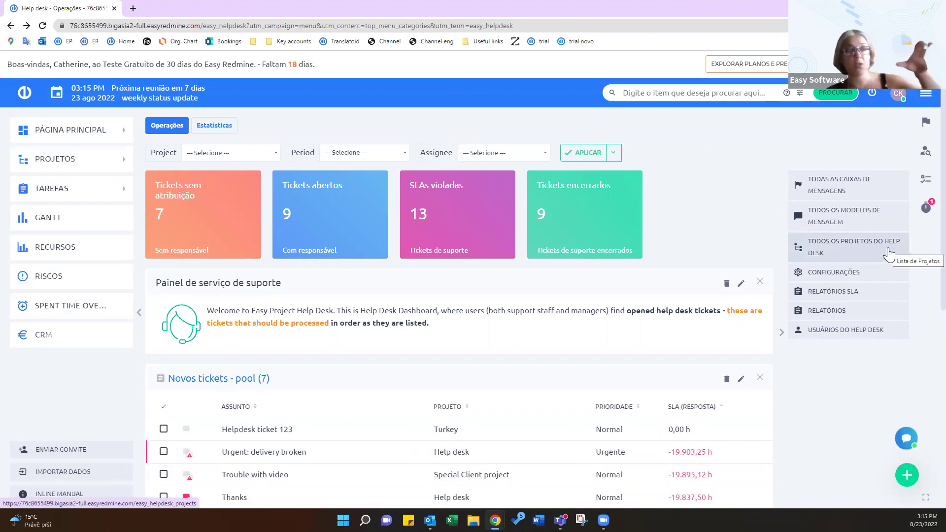
left_click(836, 252)
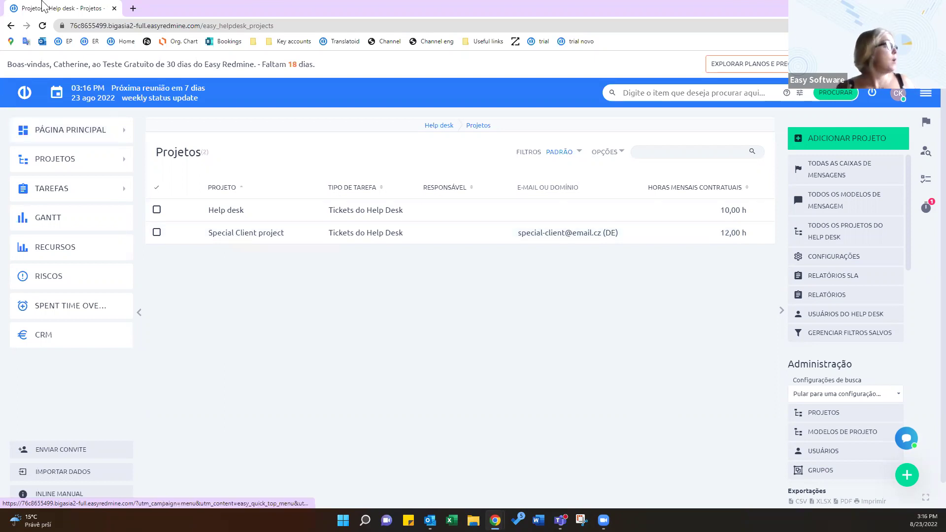
left_click(10, 26)
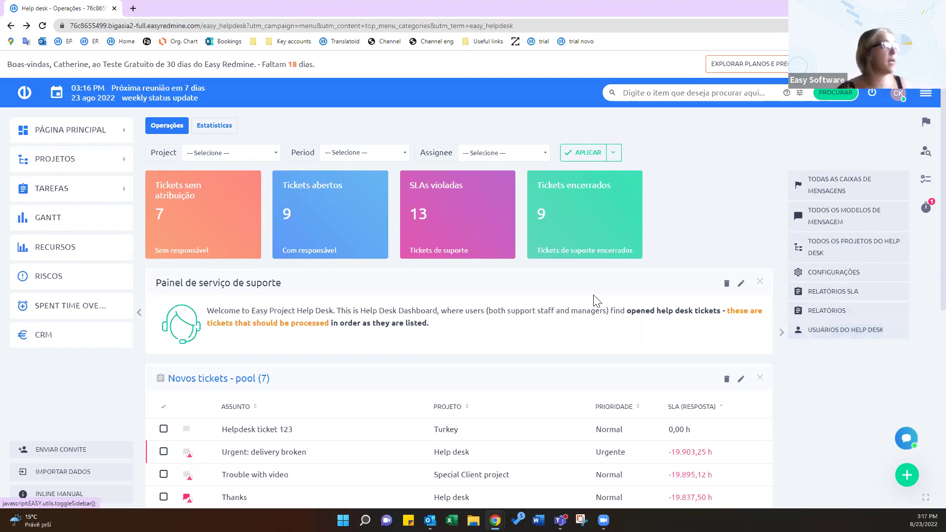
Open the 'Trouble with video' ticket from the Novos tickets - pool list
scroll(593, 295, "down", 2)
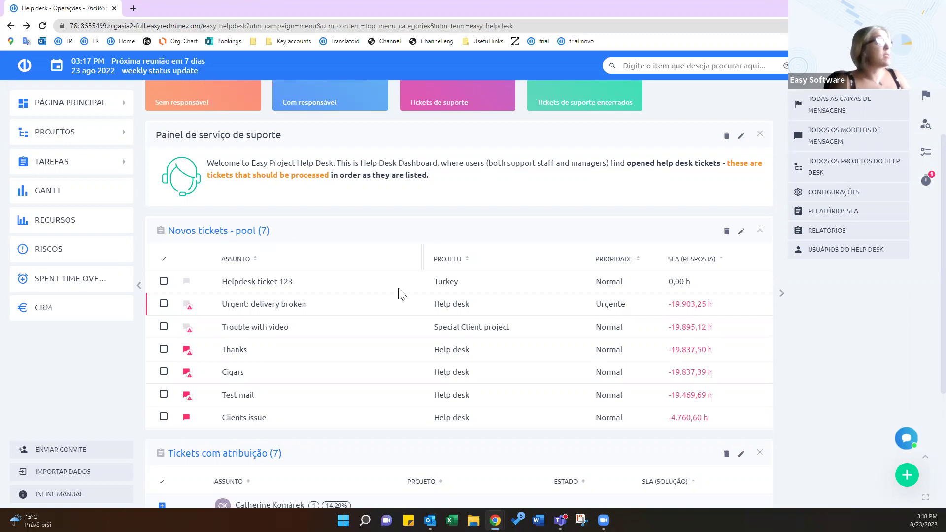
left_click(256, 329)
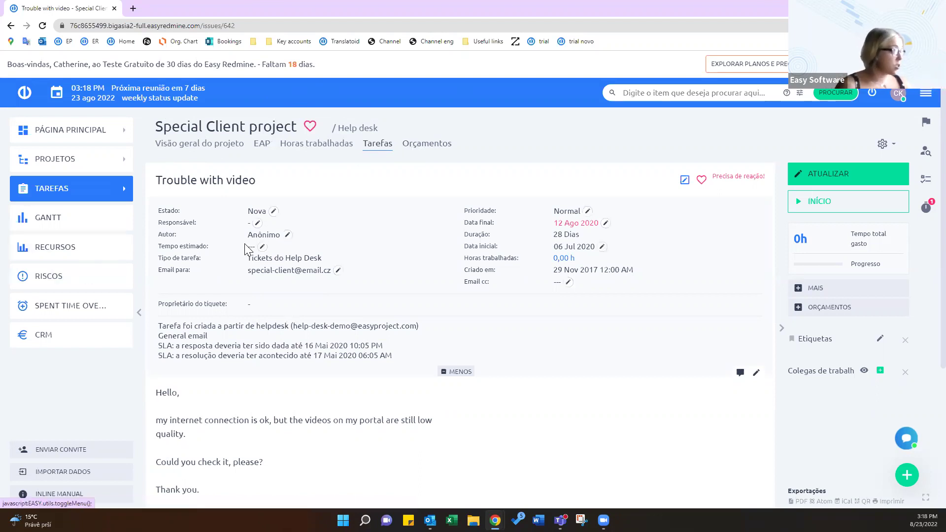
left_click_drag(201, 261, 327, 263)
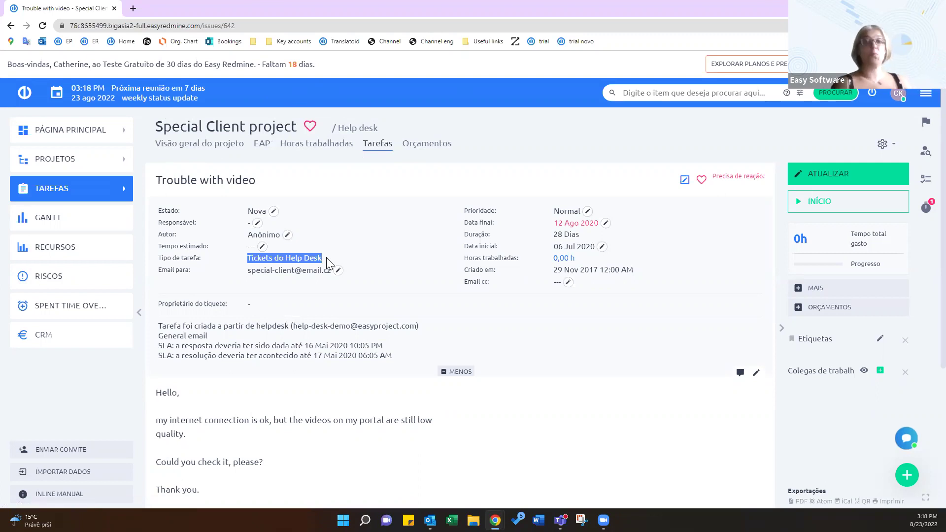
scroll(446, 379, "down", 1)
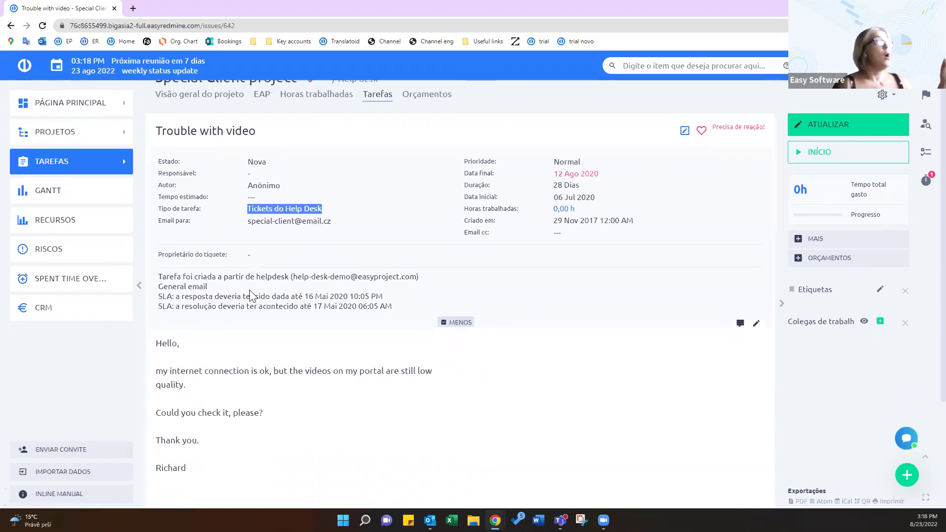
left_click_drag(158, 276, 408, 317)
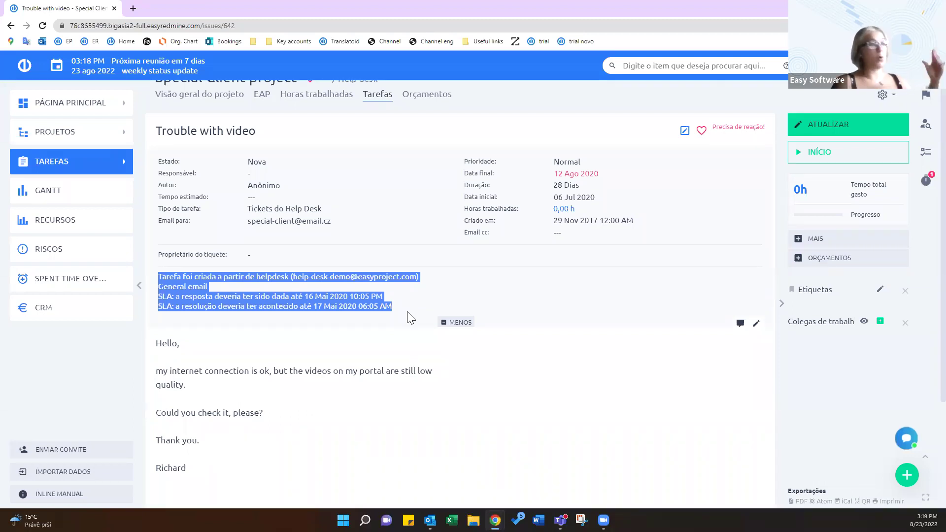
left_click(512, 300)
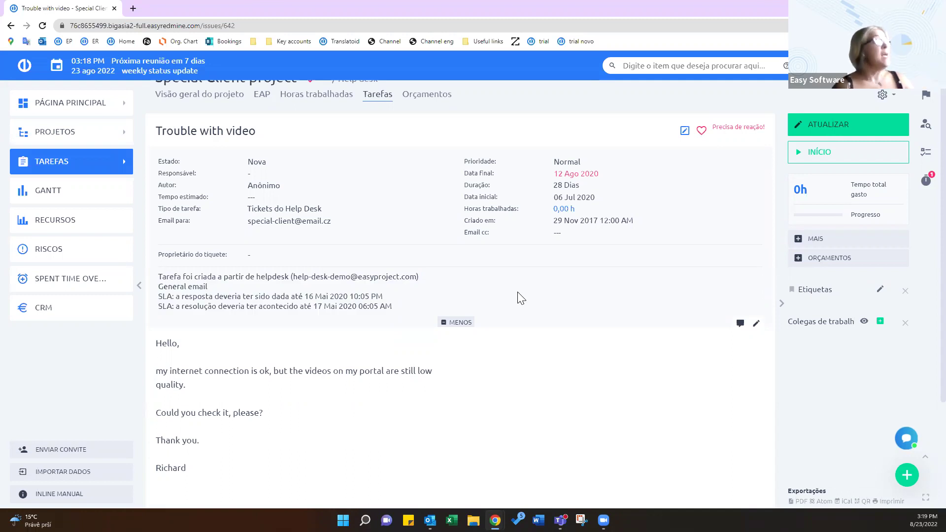
scroll(517, 300, "down", 1)
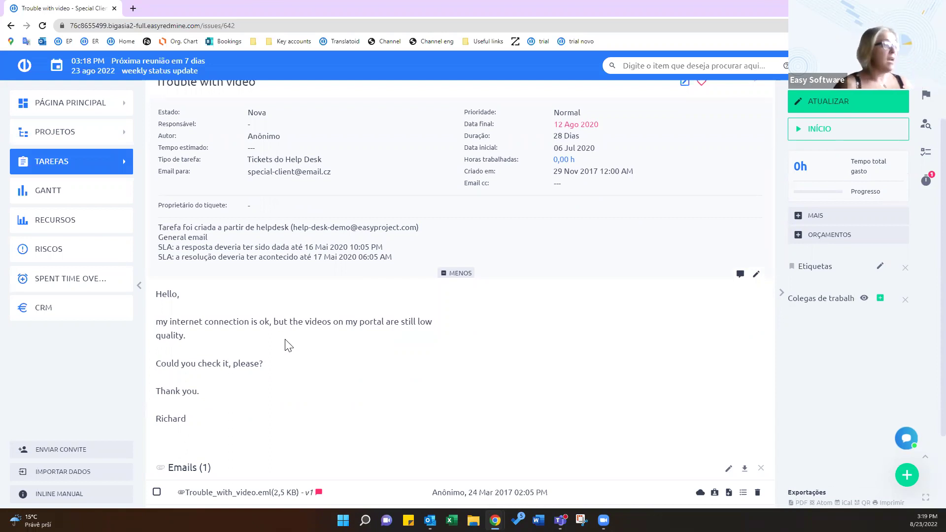
scroll(389, 399, "down", 2)
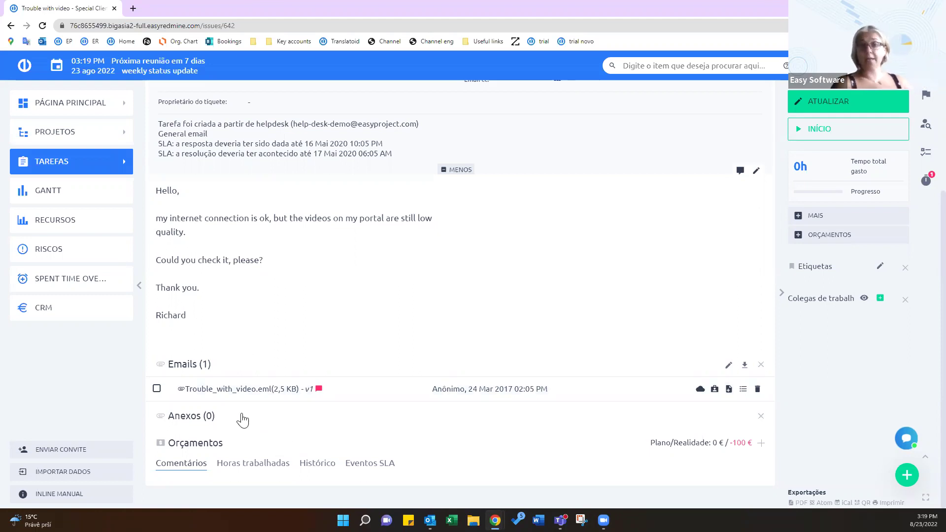
scroll(562, 239, "up", 4)
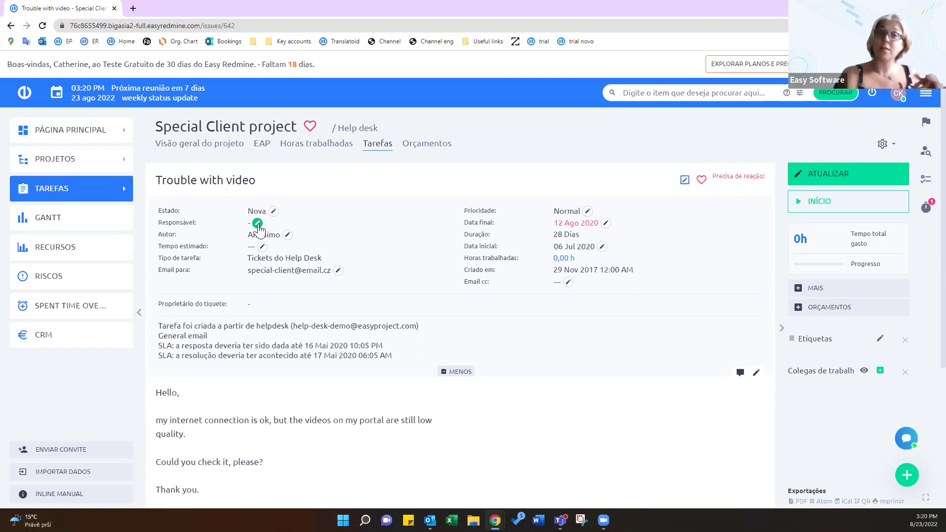
Assign the ticket to yourself by searching 'ca' in the Responsável field
left_click(258, 224)
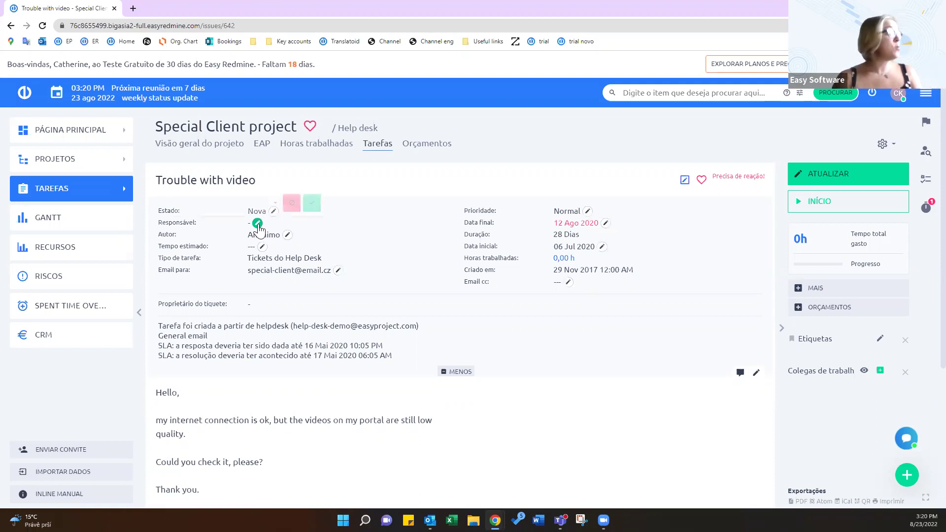
type("cat")
left_click(236, 230)
left_click(312, 203)
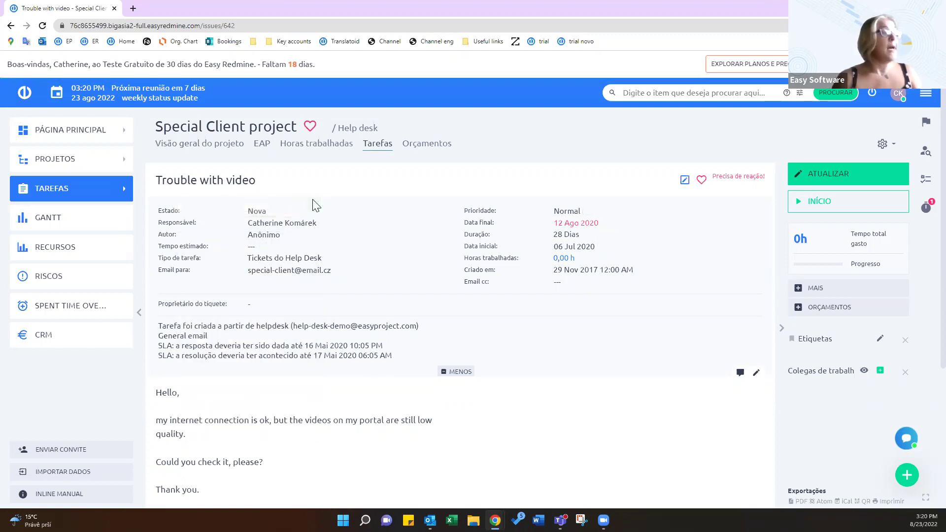
Start the work timer on the ticket and check the running timers panel
left_click(843, 201)
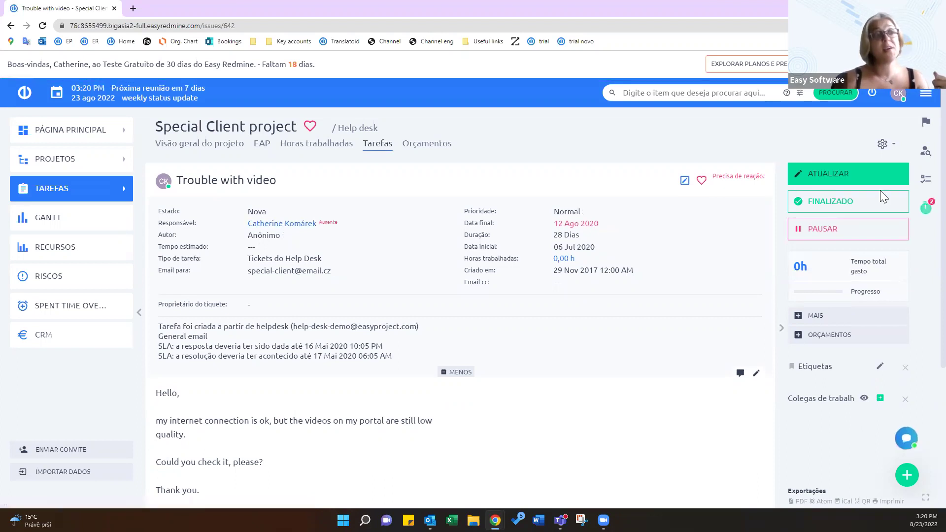
left_click(926, 209)
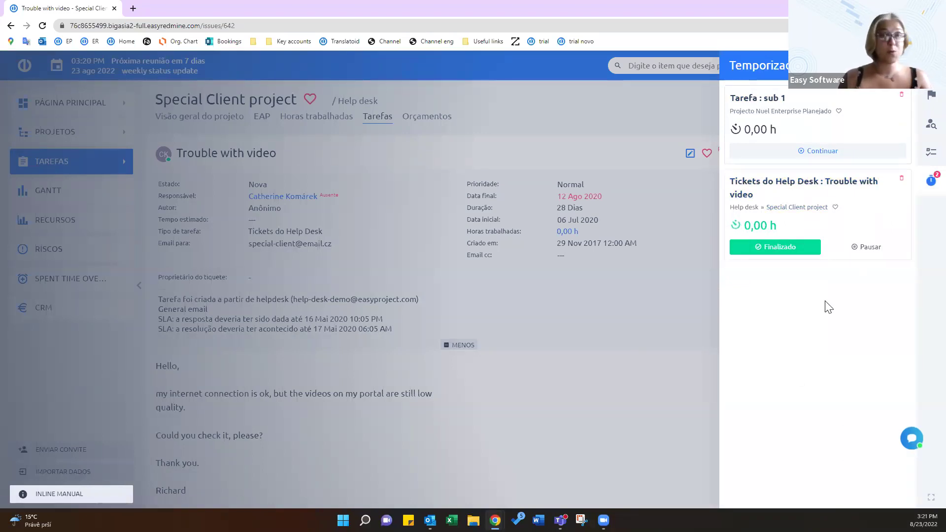
left_click(714, 299)
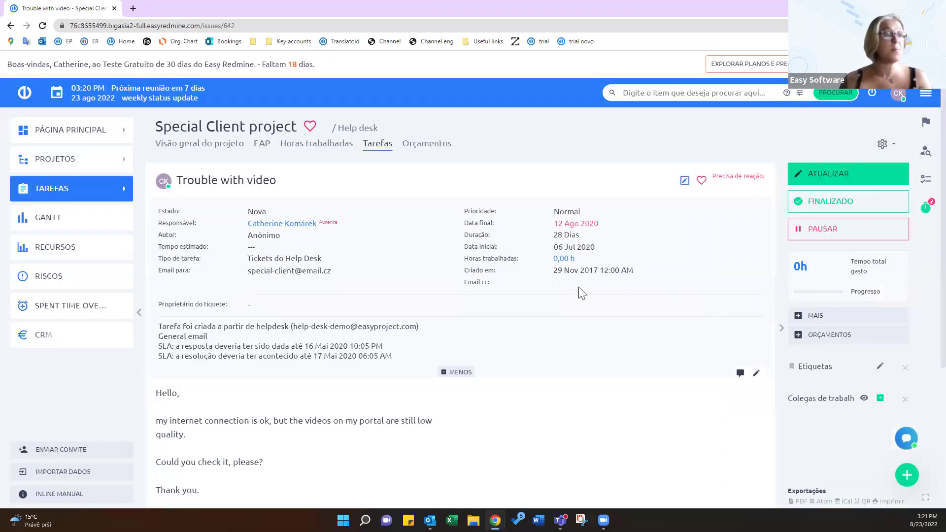
scroll(501, 306, "down", 3)
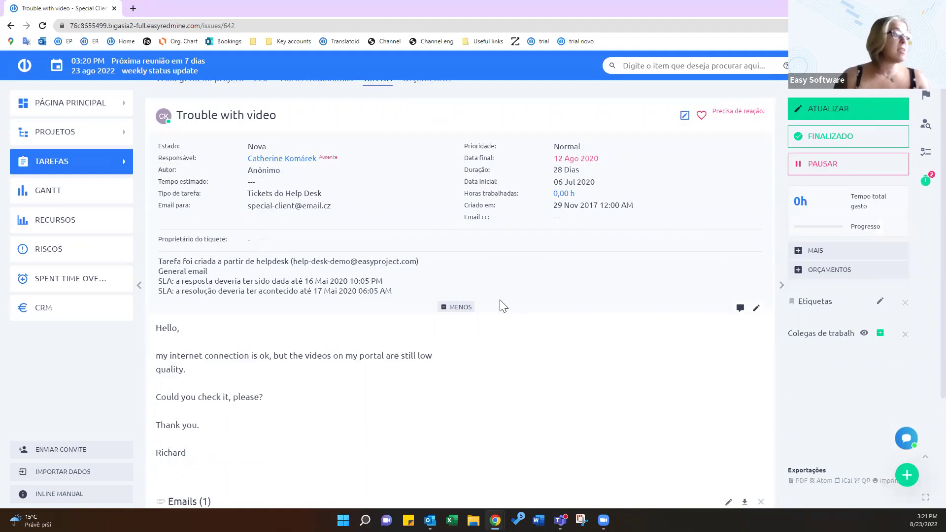
scroll(228, 285, "down", 2)
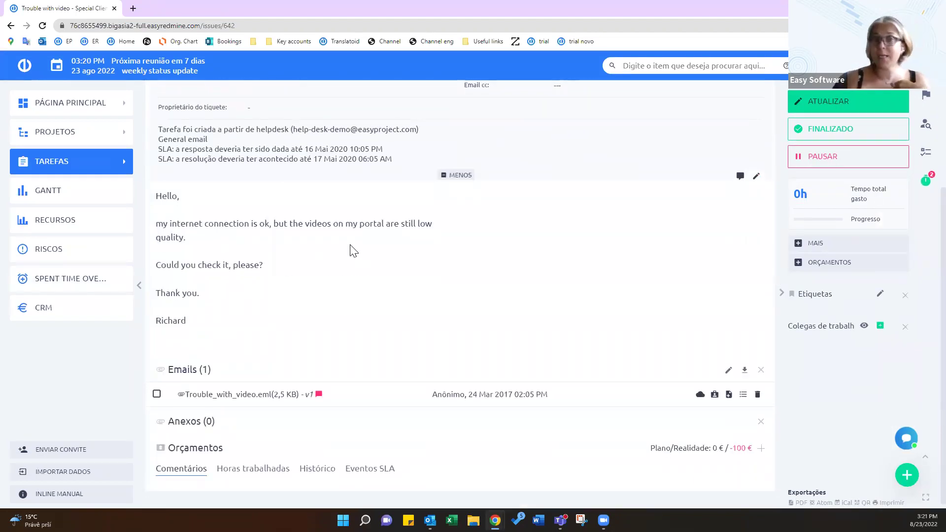
scroll(394, 261, "up", 2)
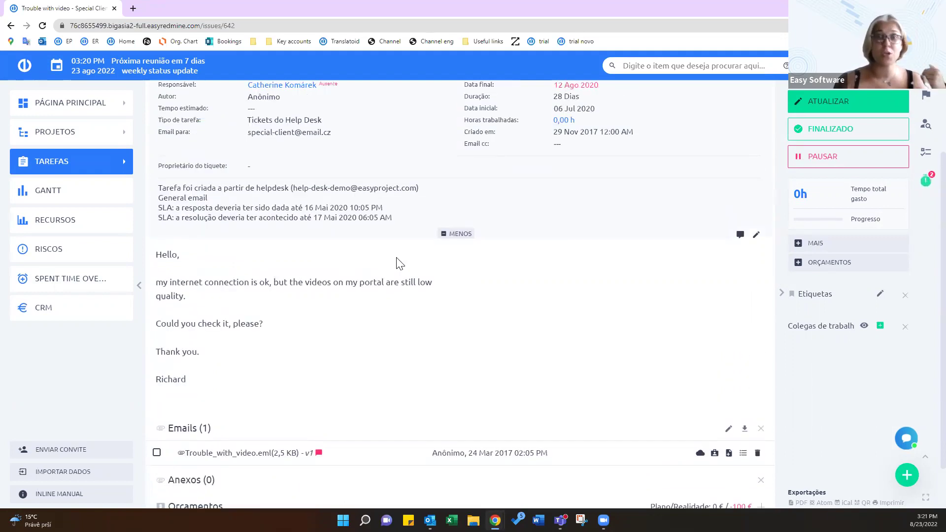
scroll(390, 275, "up", 2)
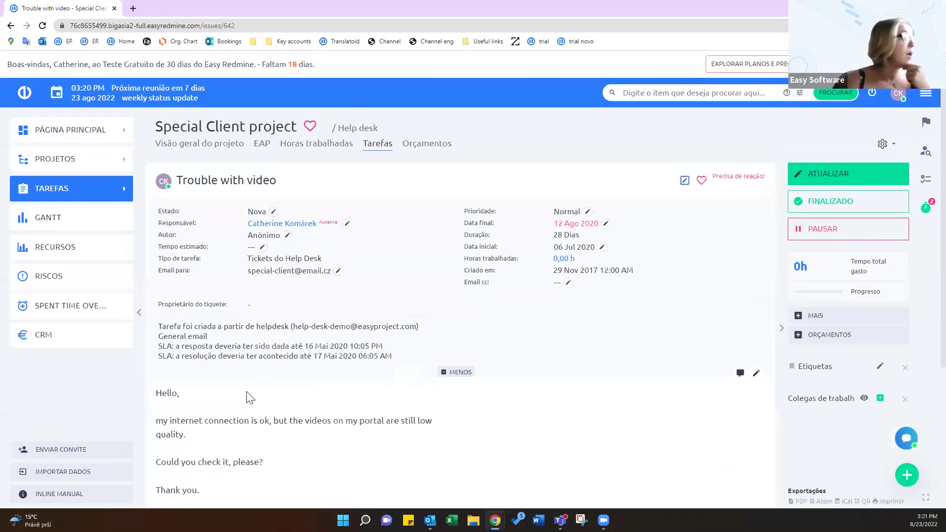
scroll(426, 363, "down", 4)
scroll(591, 275, "up", 4)
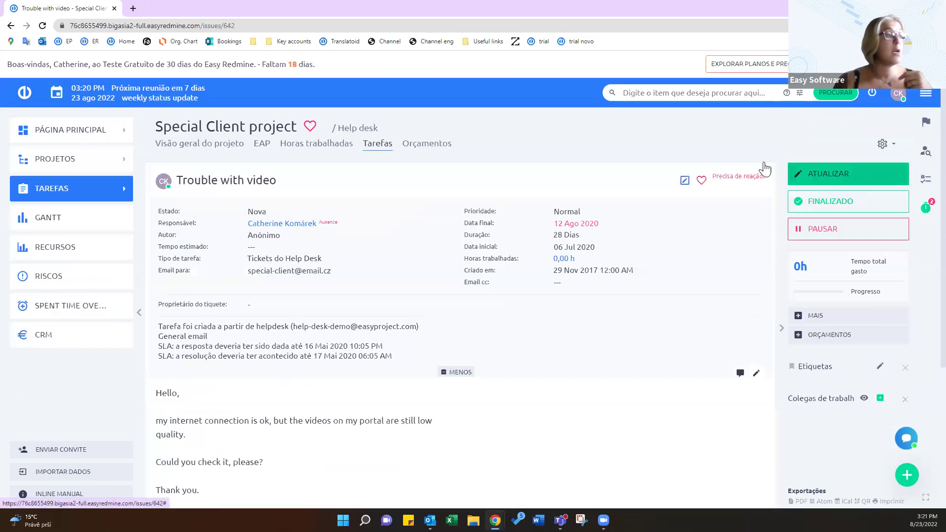
Reassign the ticket to the IT experts group in the edit form
left_click(462, 363)
scroll(458, 359, "up", 1)
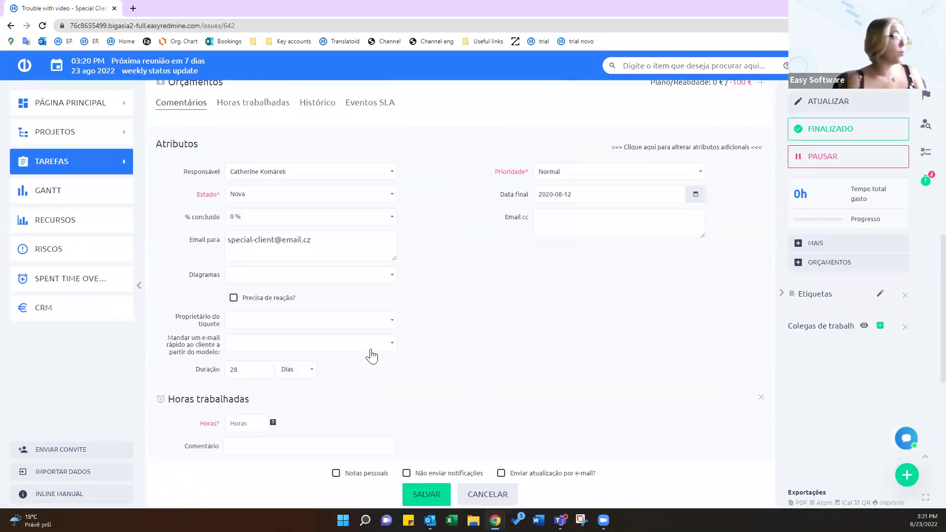
left_click(266, 171)
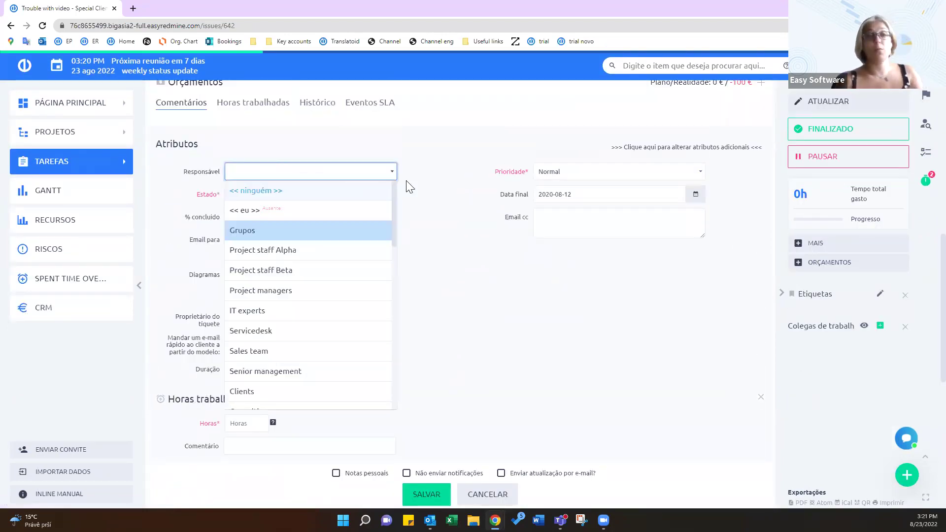
left_click(285, 311)
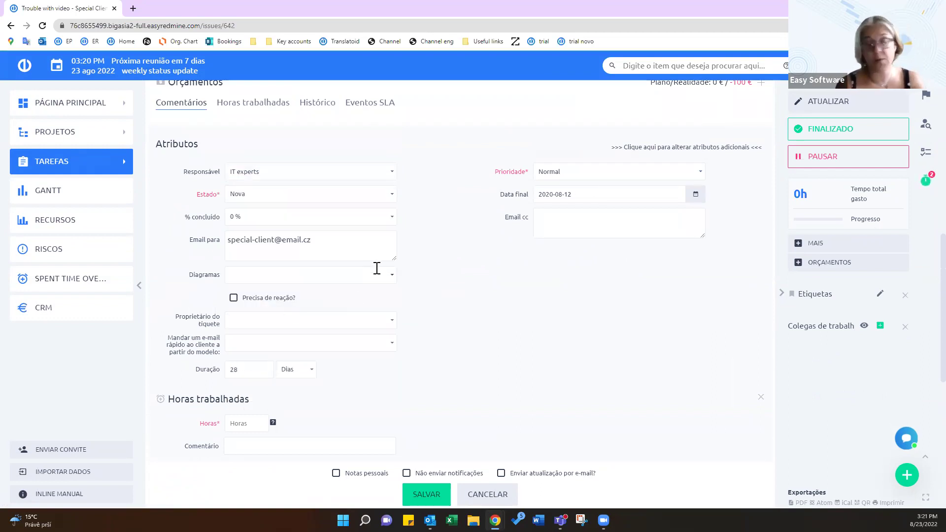
Add the comment 'por favor resolva este ticket' and save the update
scroll(376, 268, "down", 2)
scroll(387, 272, "down", 3)
left_click(334, 364)
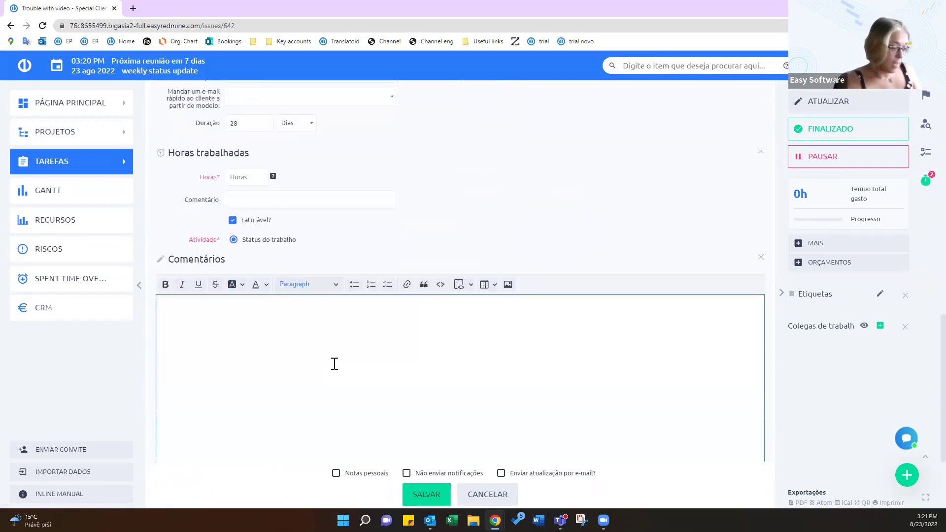
type("por fav")
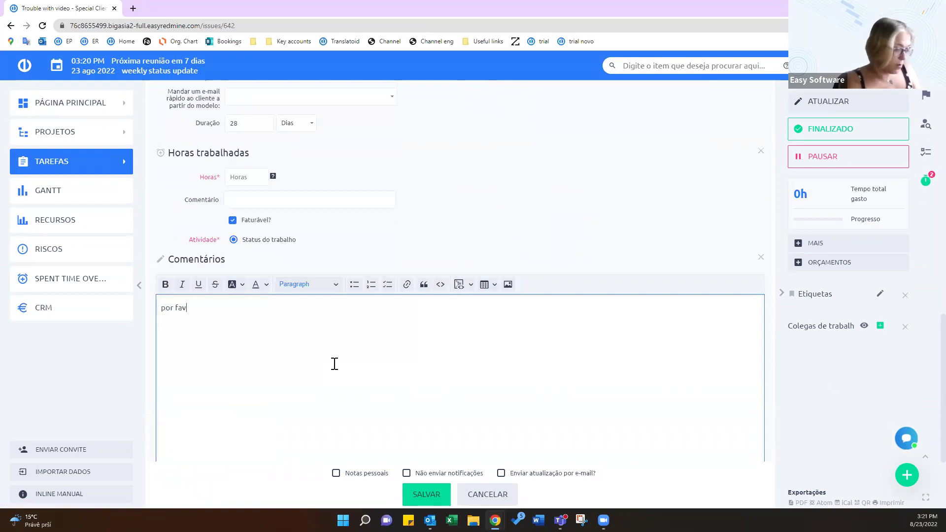
type("or resolva este ticket")
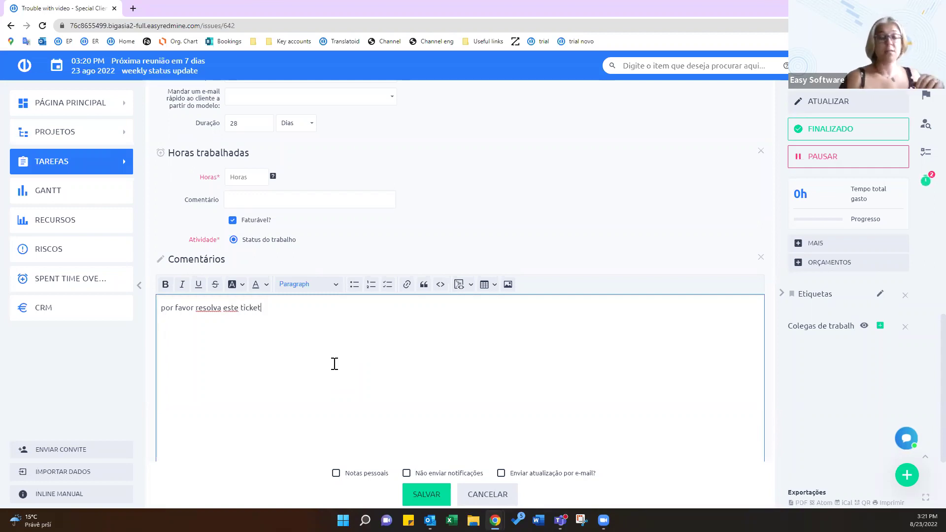
scroll(334, 364, "down", 3)
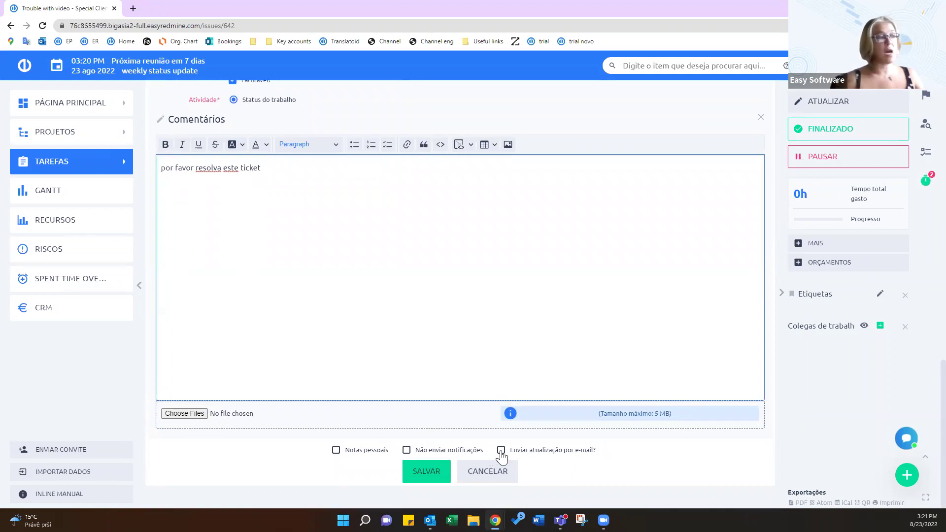
left_click(501, 451)
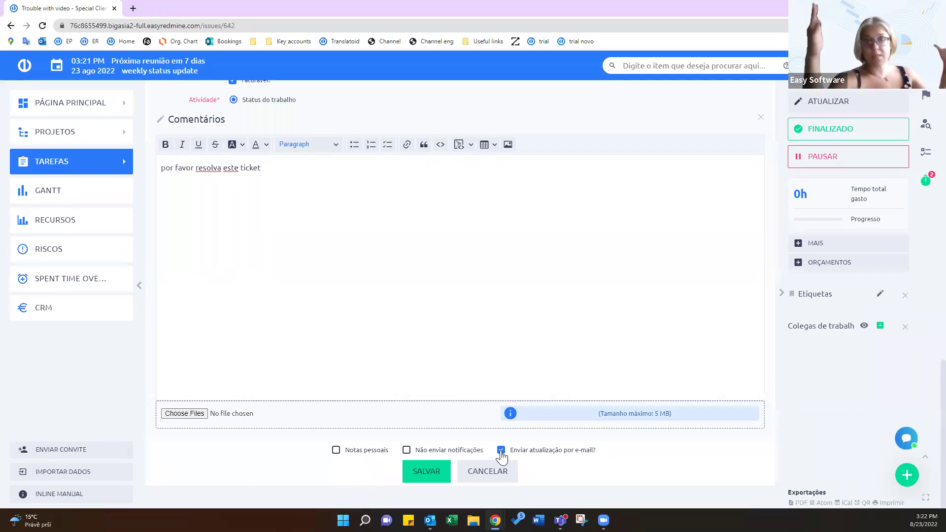
left_click(501, 453)
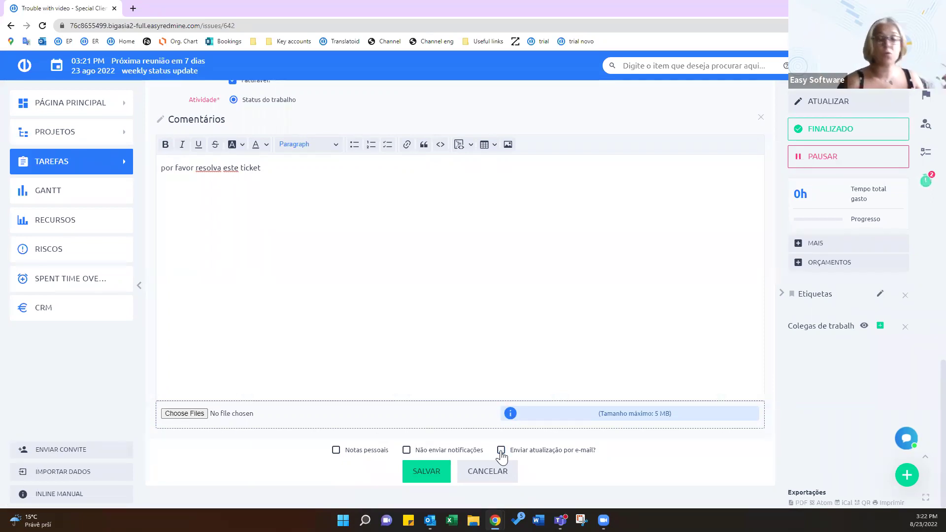
left_click(438, 474)
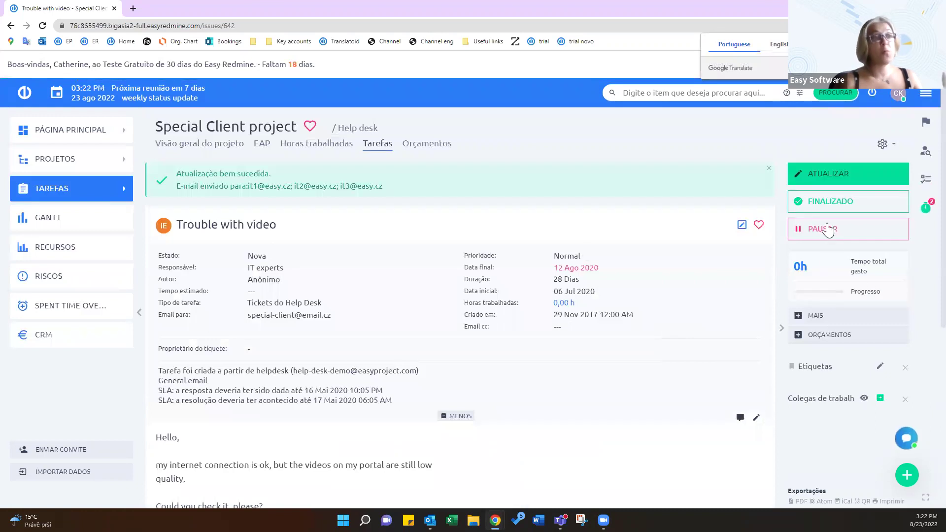
Pause the work timer, try Em progresso then Completa status, and close the editor unsaved
left_click(827, 228)
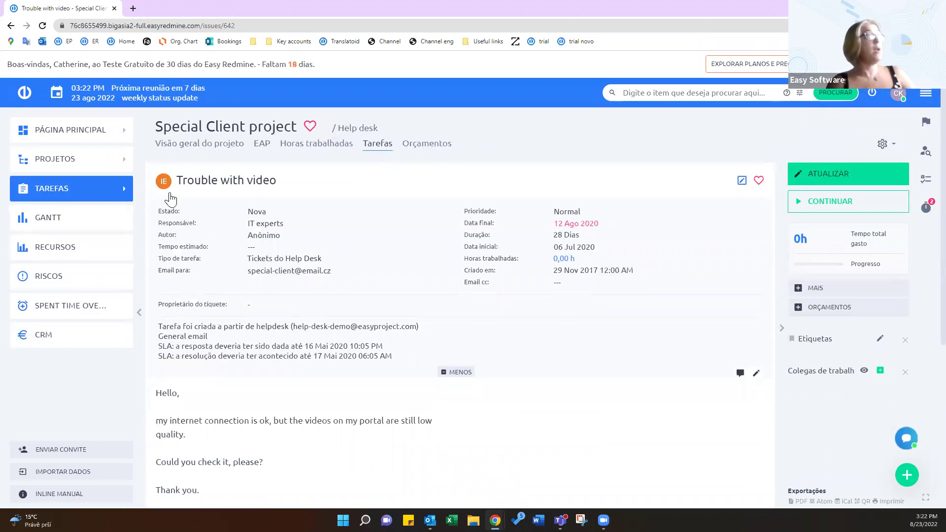
left_click(269, 214)
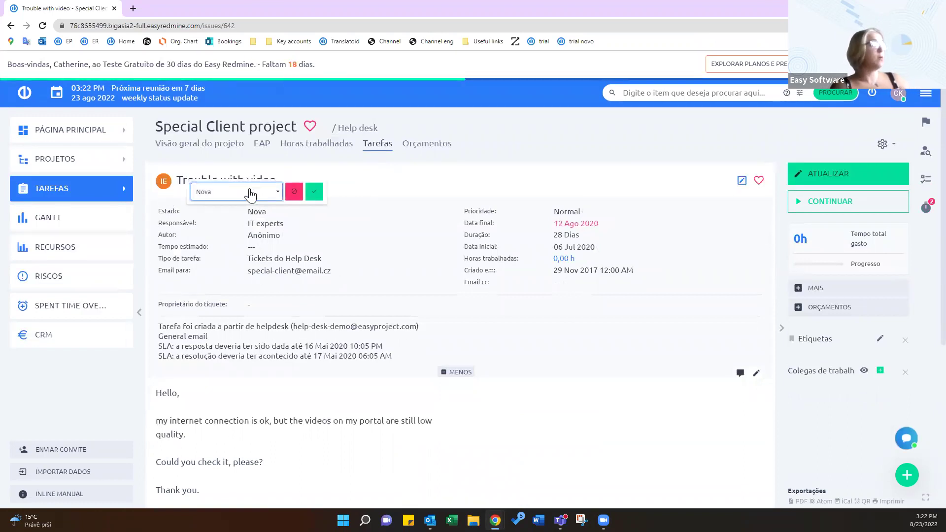
left_click(270, 191)
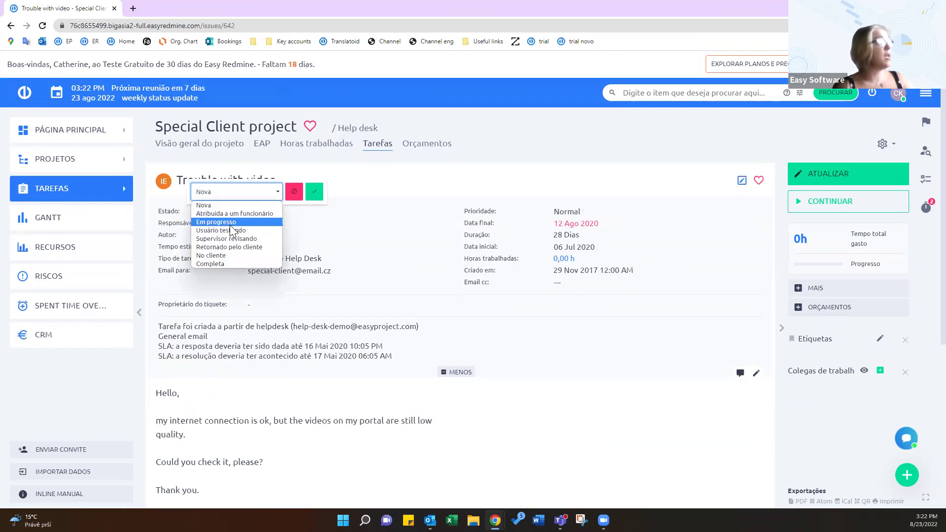
left_click(232, 222)
left_click(270, 191)
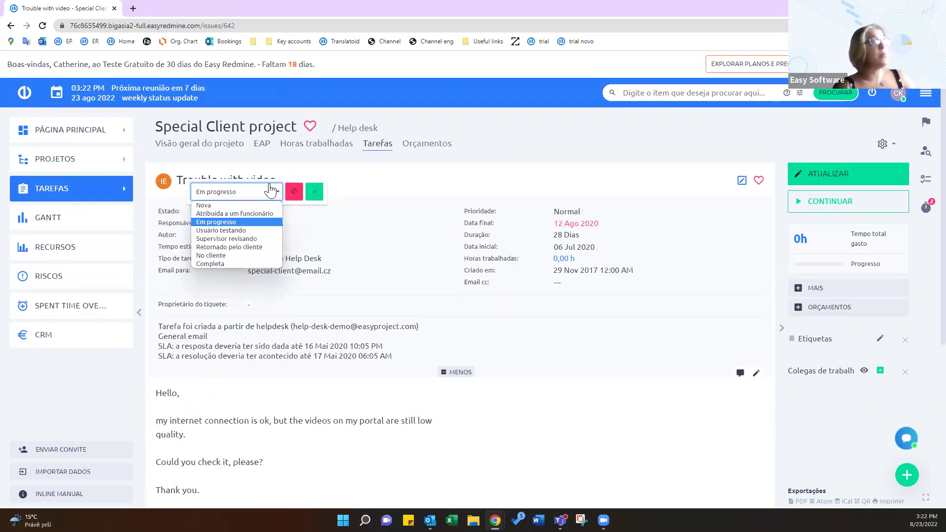
left_click(234, 264)
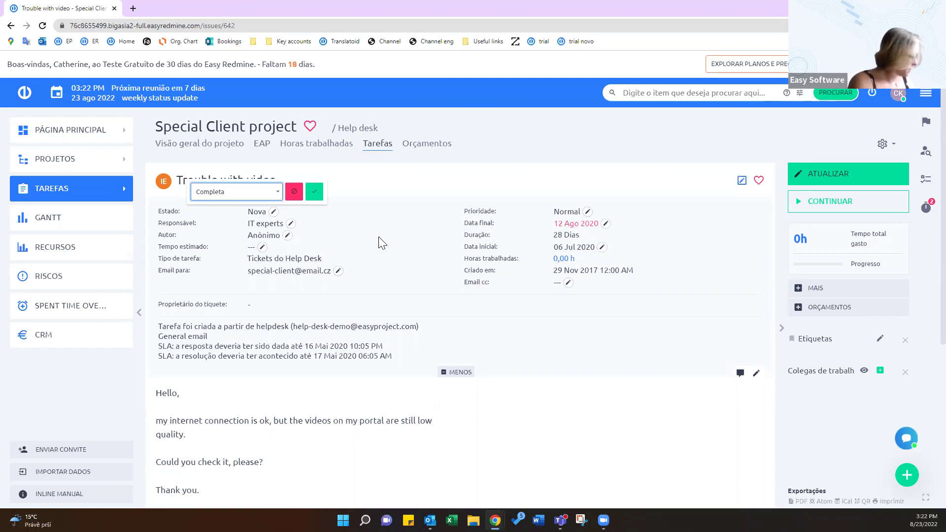
left_click(724, 352)
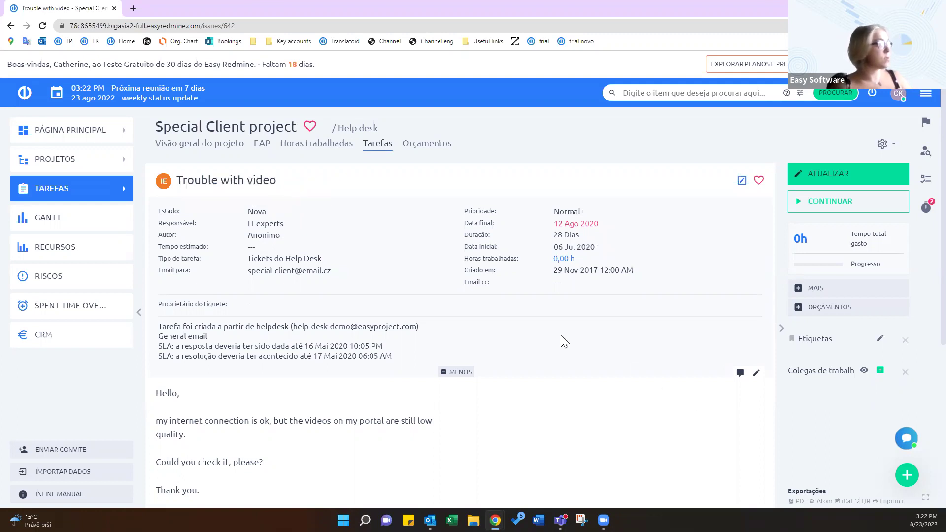
Open the main navigation menu
scroll(476, 320, "down", 2)
scroll(330, 109, "up", 2)
left_click(926, 65)
Go to the Help desk dashboard from the Platform menu and view the Novos tickets - pool list
scroll(807, 380, "down", 2)
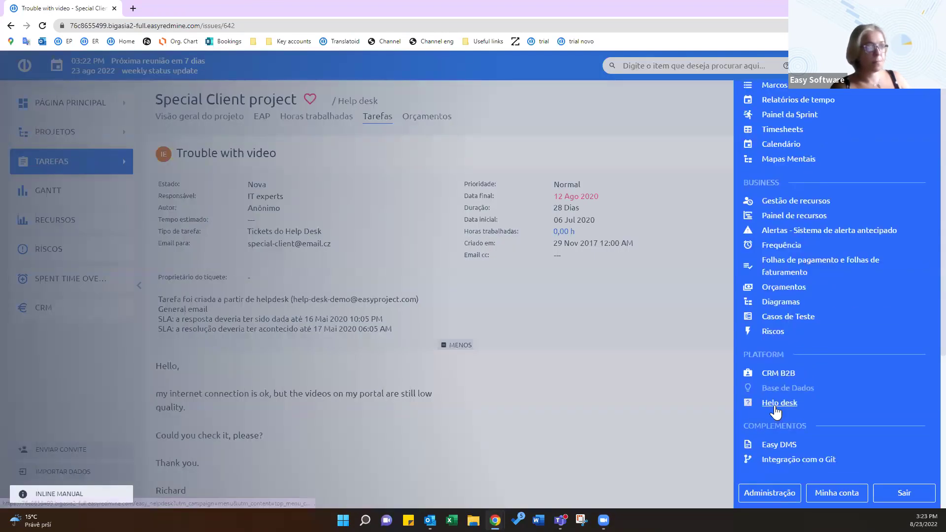
left_click(774, 405)
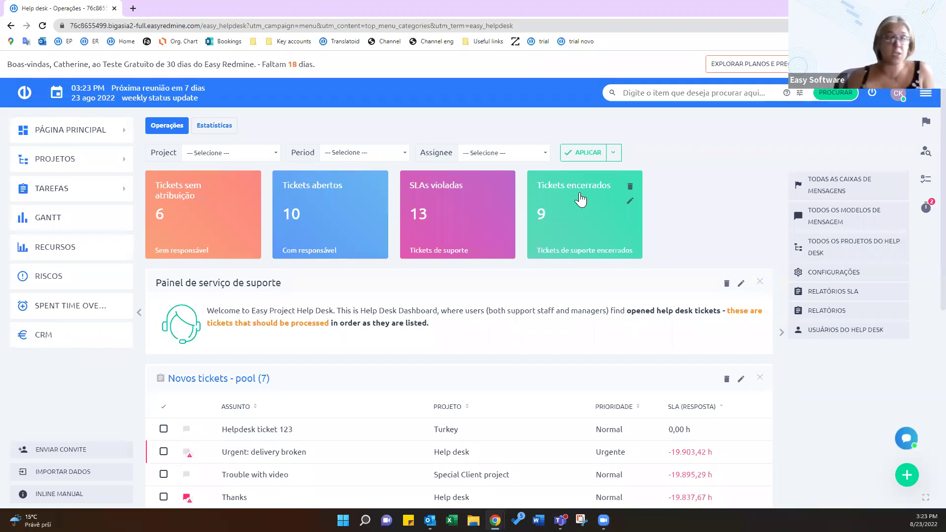
scroll(542, 291, "down", 4)
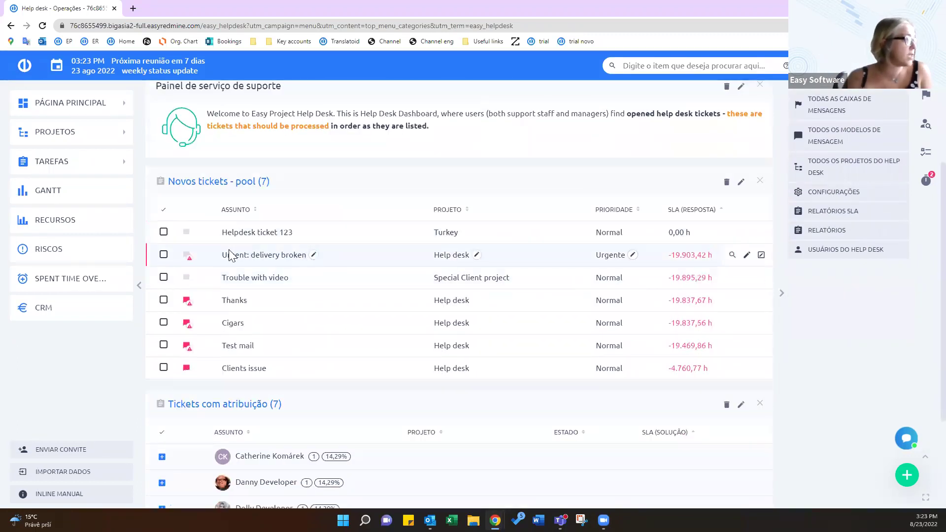
Open 'Urgent: delivery broken', browse its status list without changing it, then open its edit form
left_click(249, 259)
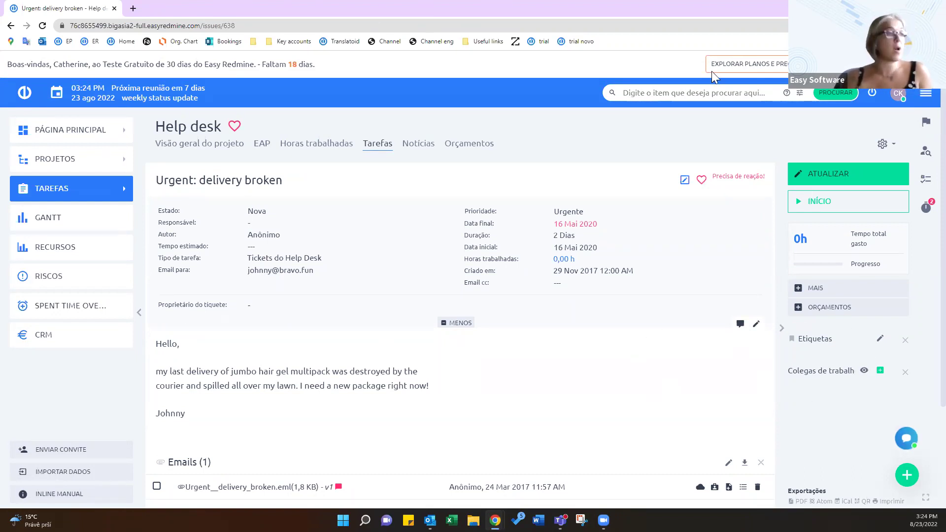
mouse_move(574, 212)
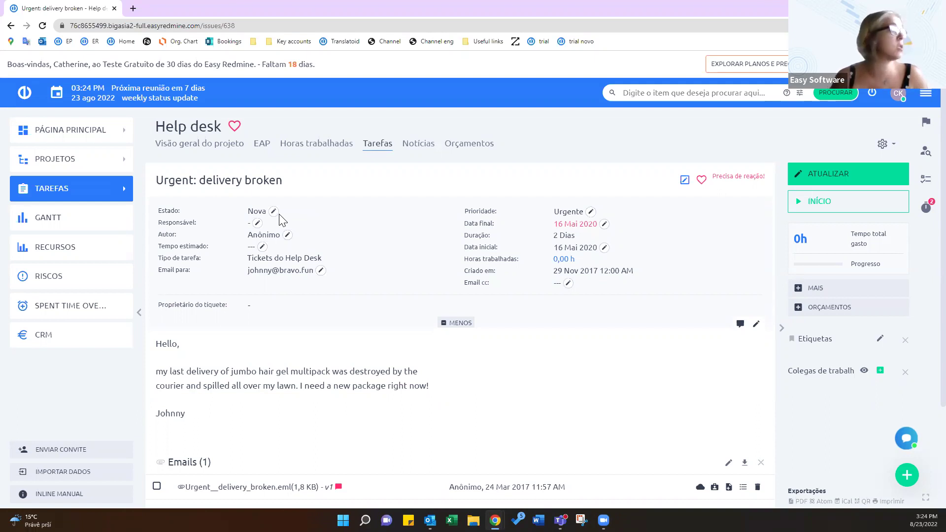
left_click(272, 212)
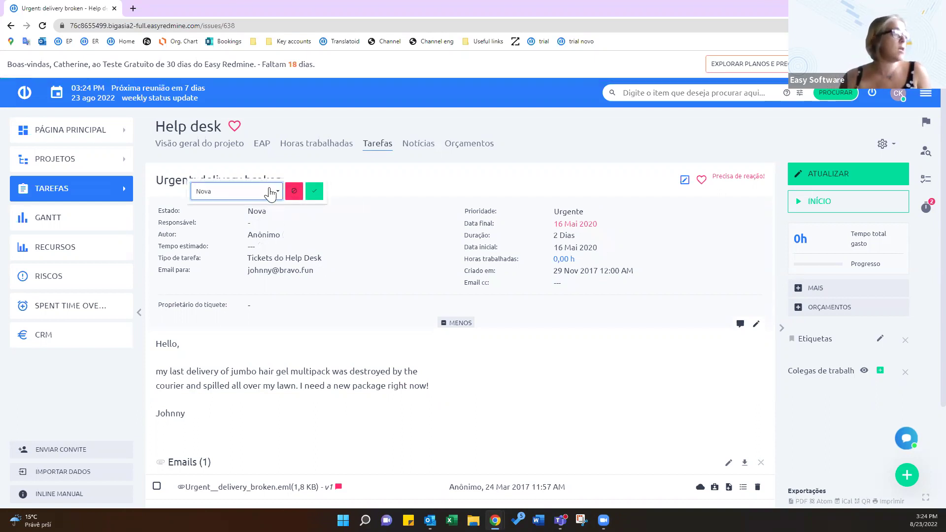
left_click(270, 194)
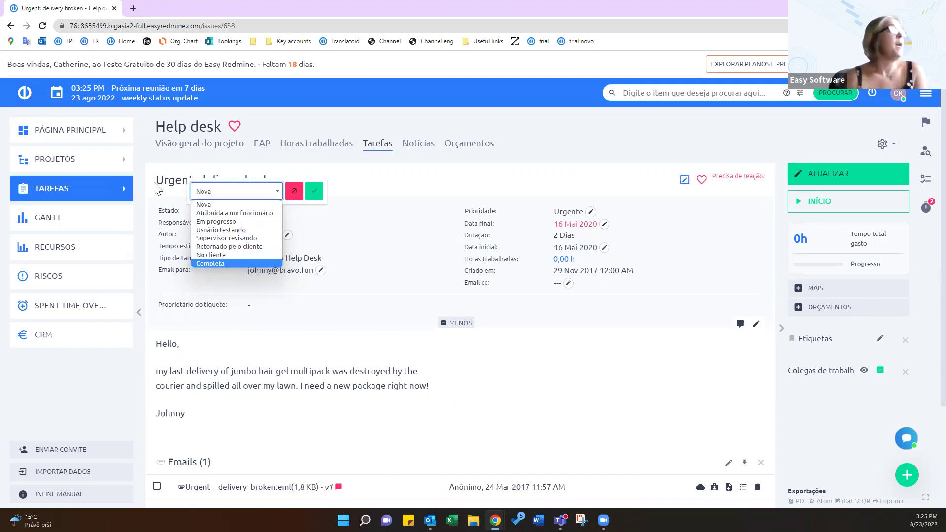
left_click(394, 224)
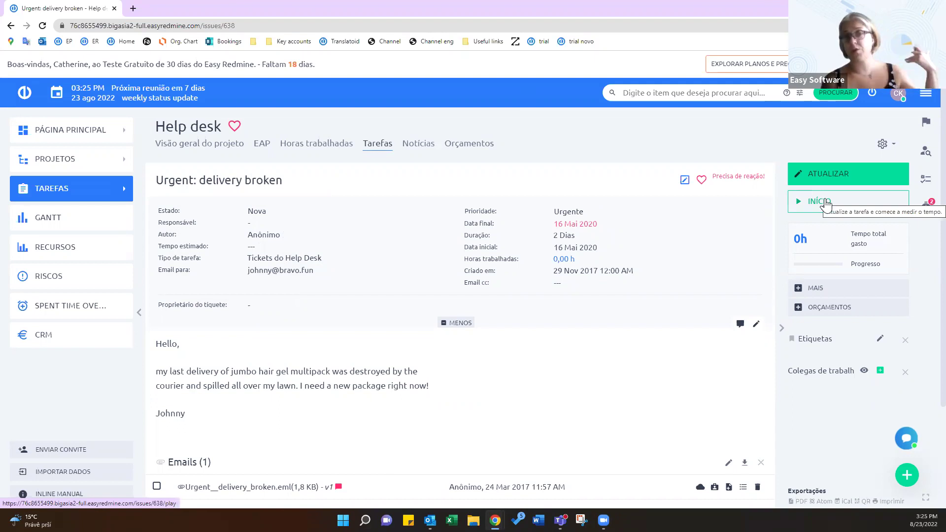
left_click(852, 173)
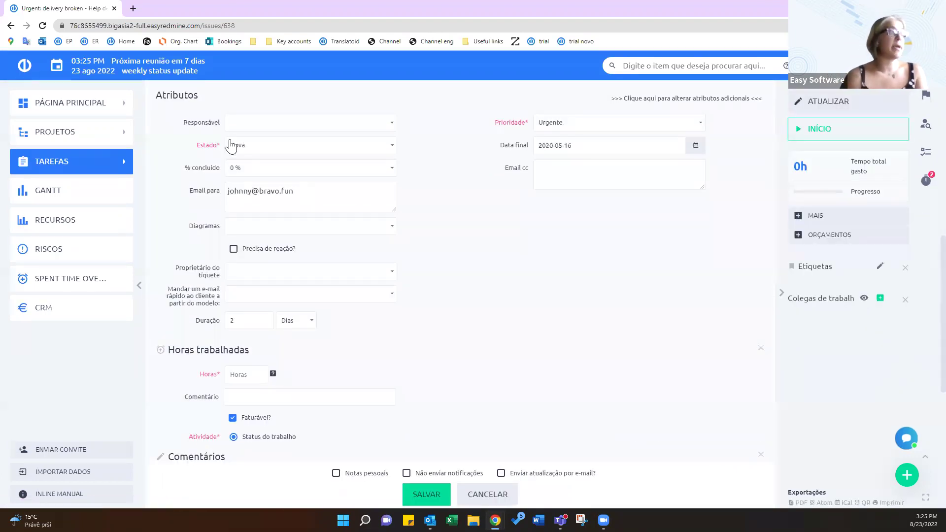
left_click(248, 375)
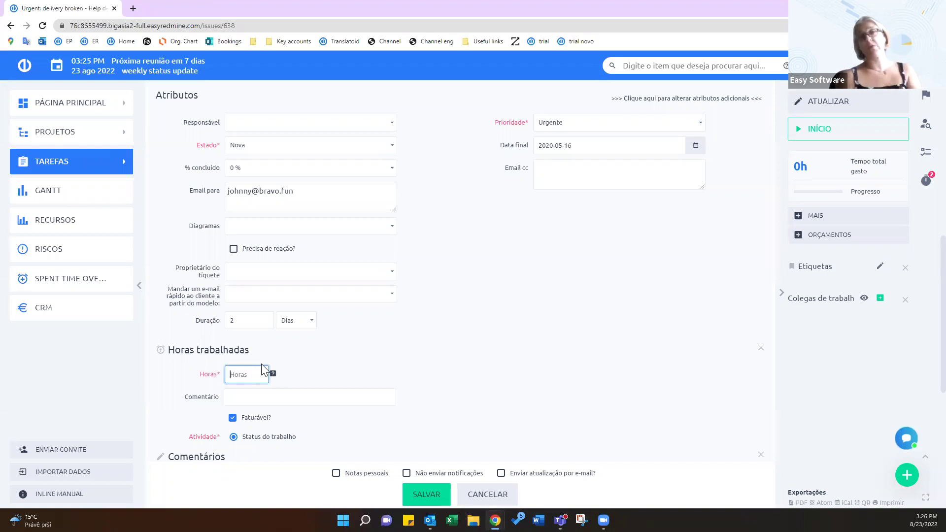
left_click(391, 273)
left_click(391, 274)
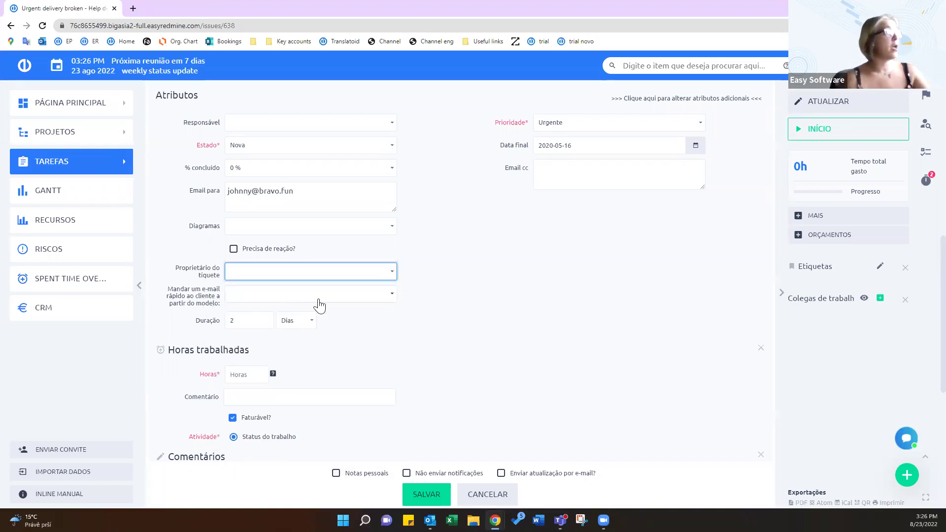
left_click(389, 298)
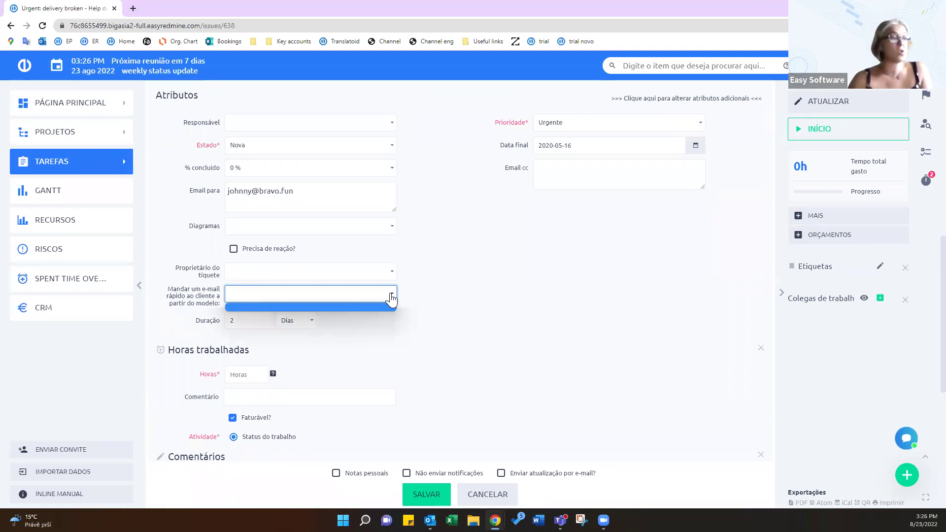
left_click(501, 473)
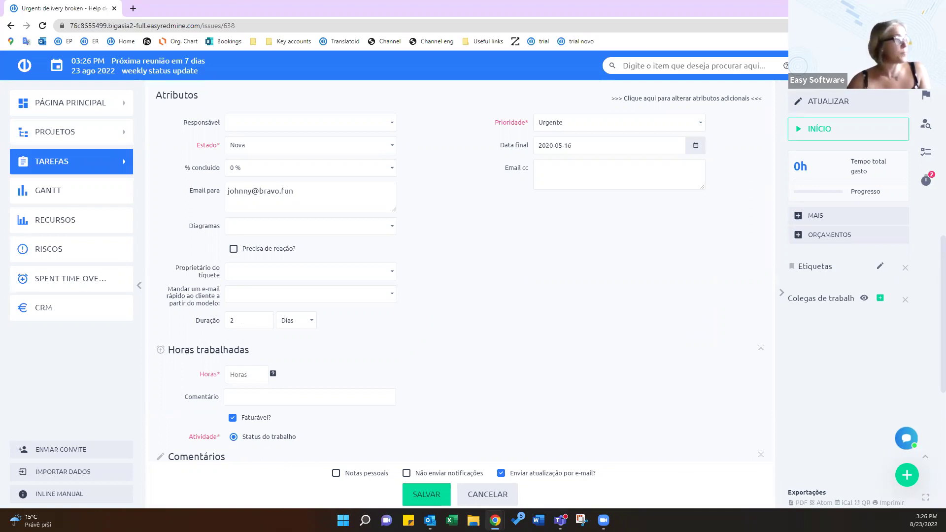
left_click(482, 493)
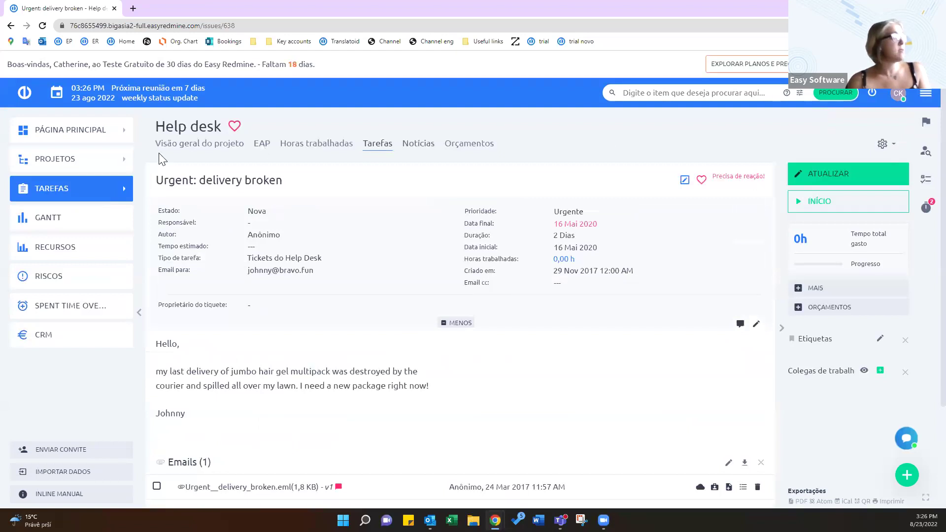
Return to the Help desk dashboard and briefly expand one assignee group in Tickets com atribuição
left_click(926, 95)
left_click(790, 402)
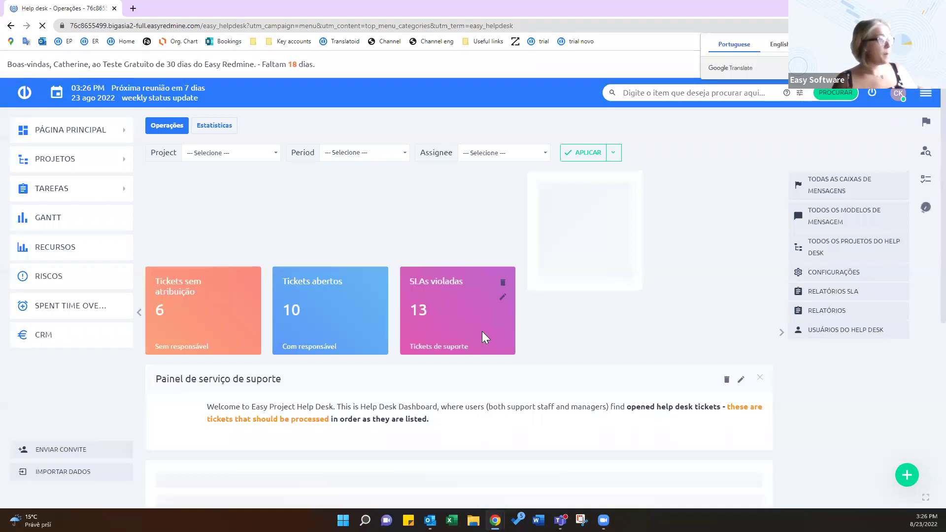
scroll(482, 331, "down", 7)
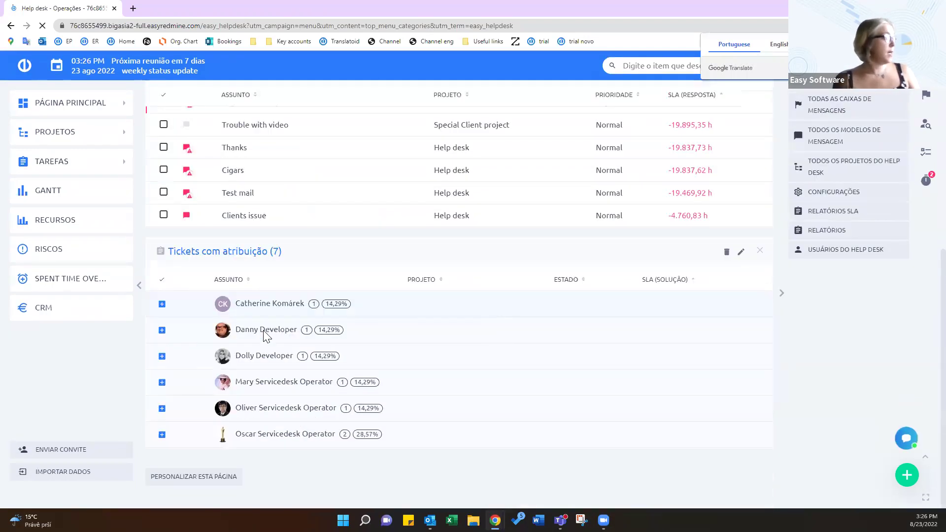
left_click(161, 305)
left_click(162, 306)
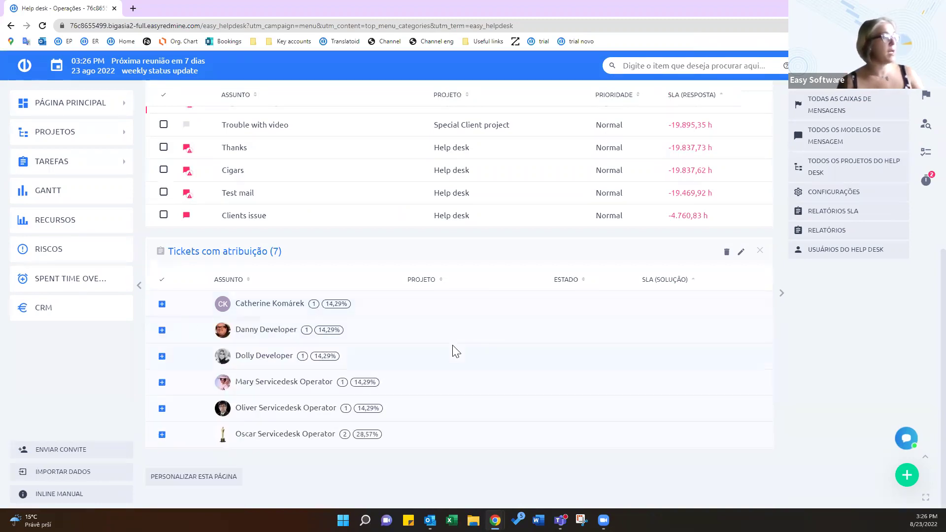
scroll(451, 350, "up", 10)
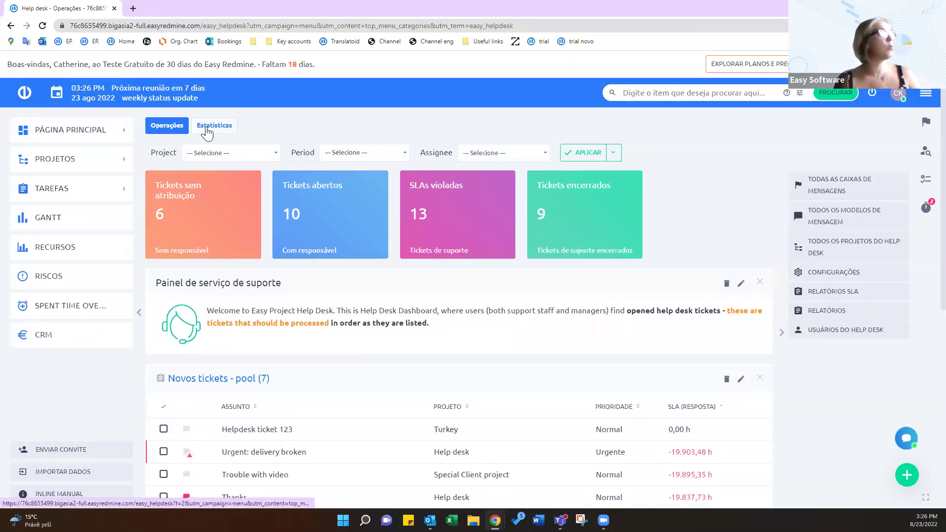
Switch to the Estatísticas tab and review the 90-day charts and support projects table
left_click(207, 130)
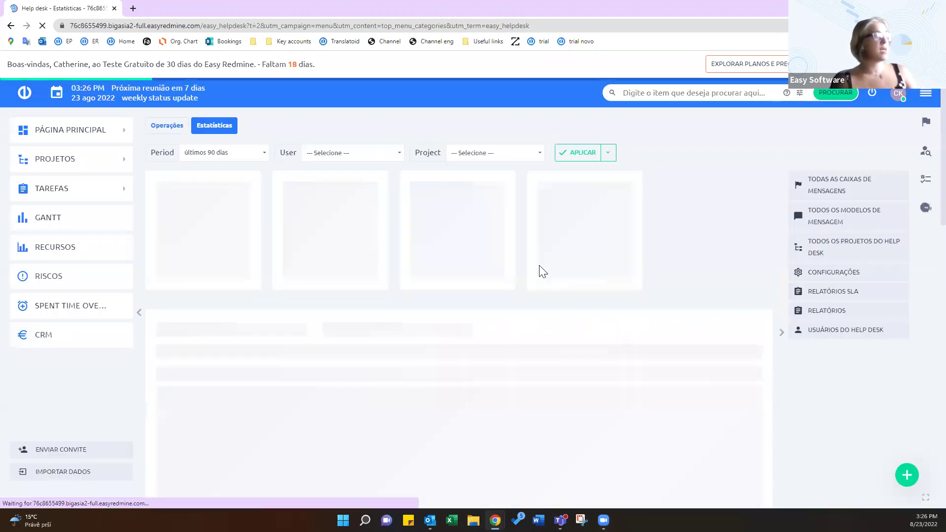
scroll(527, 254, "down", 8)
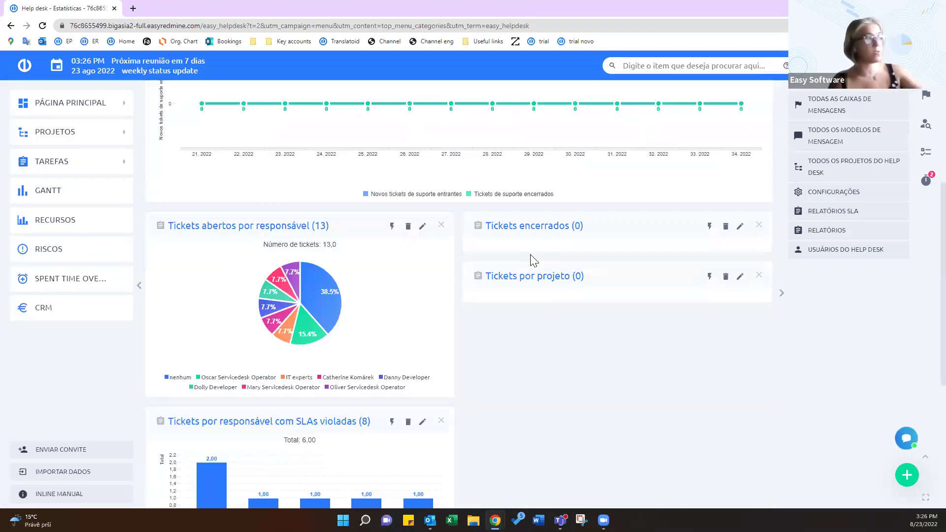
scroll(517, 260, "down", 3)
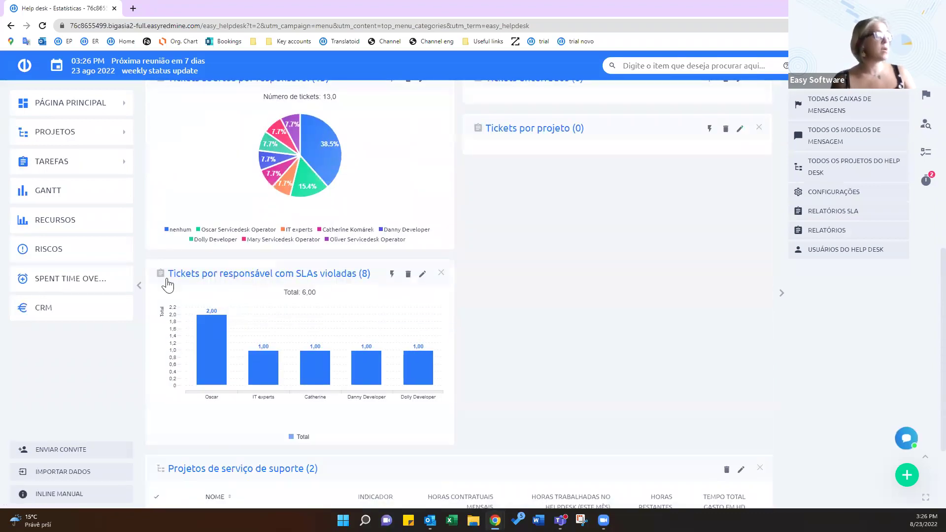
scroll(340, 289, "down", 3)
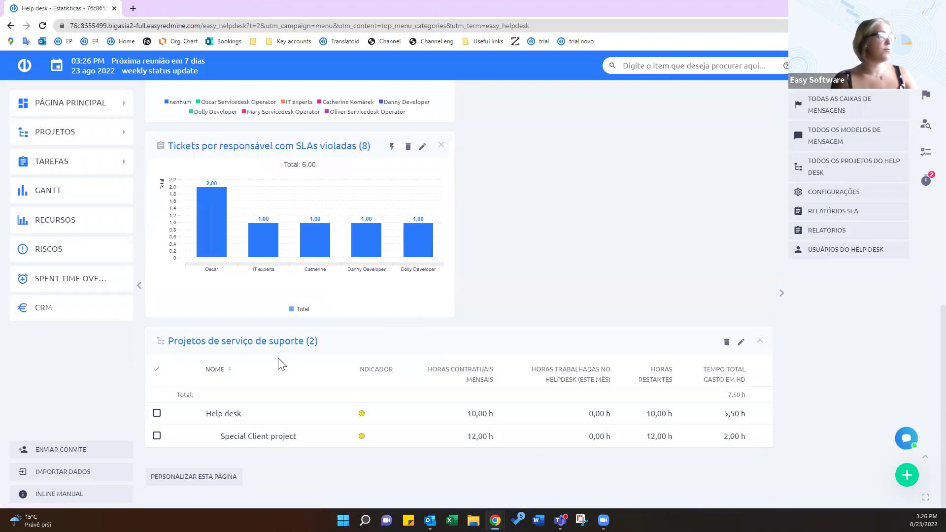
scroll(450, 379, "up", 3)
scroll(451, 380, "up", 7)
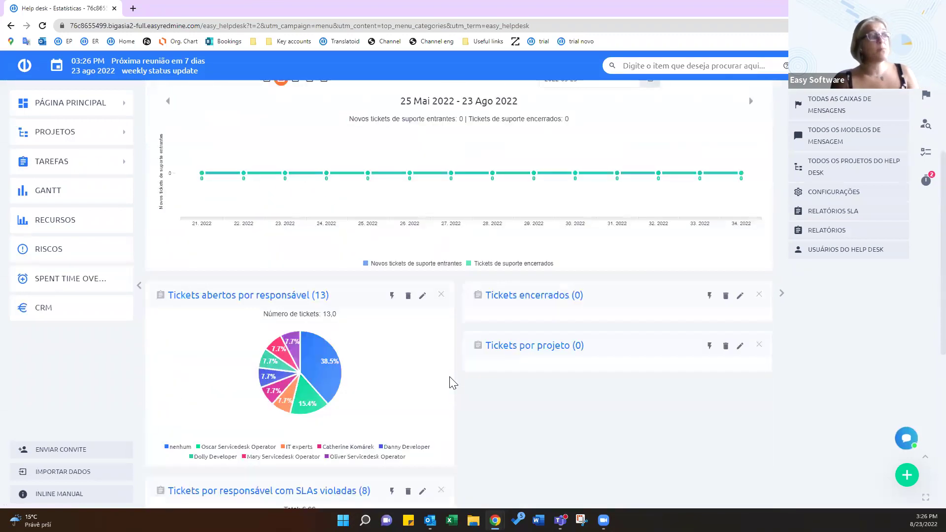
scroll(519, 333, "up", 1)
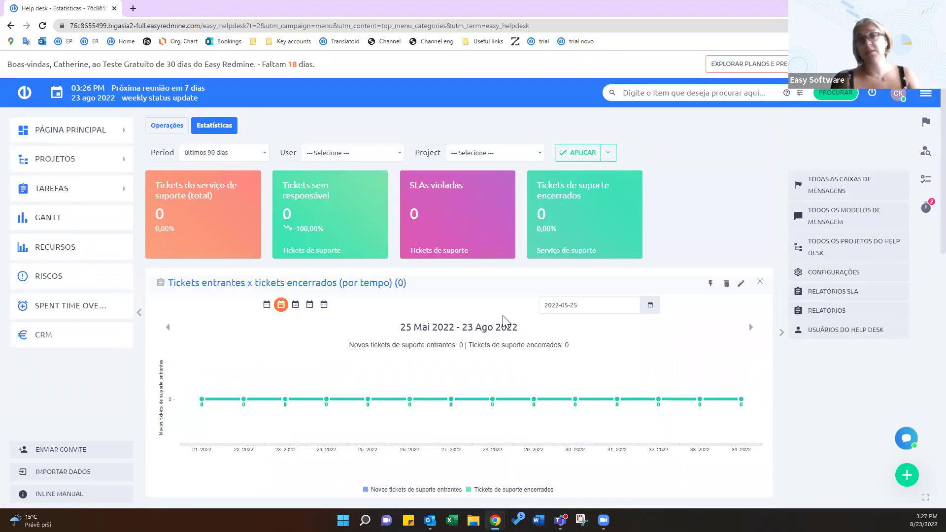